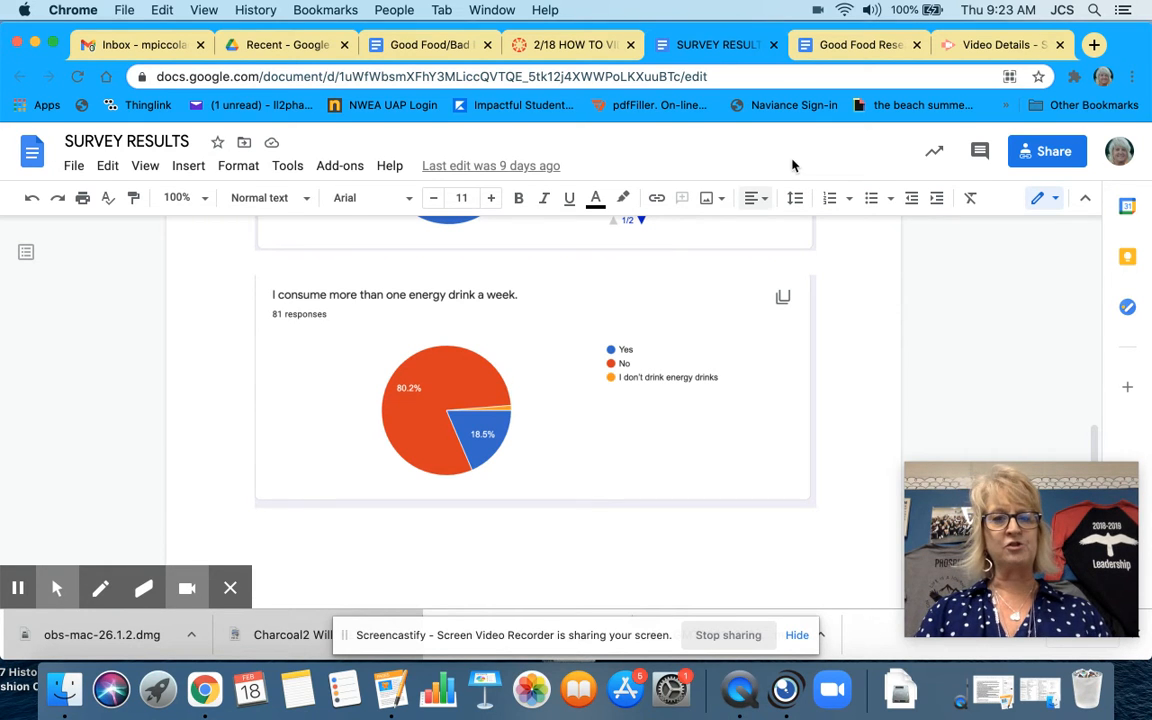
Step: Review the quotes, source citations and Work Cited page in the Good Food Research example document
click(843, 45)
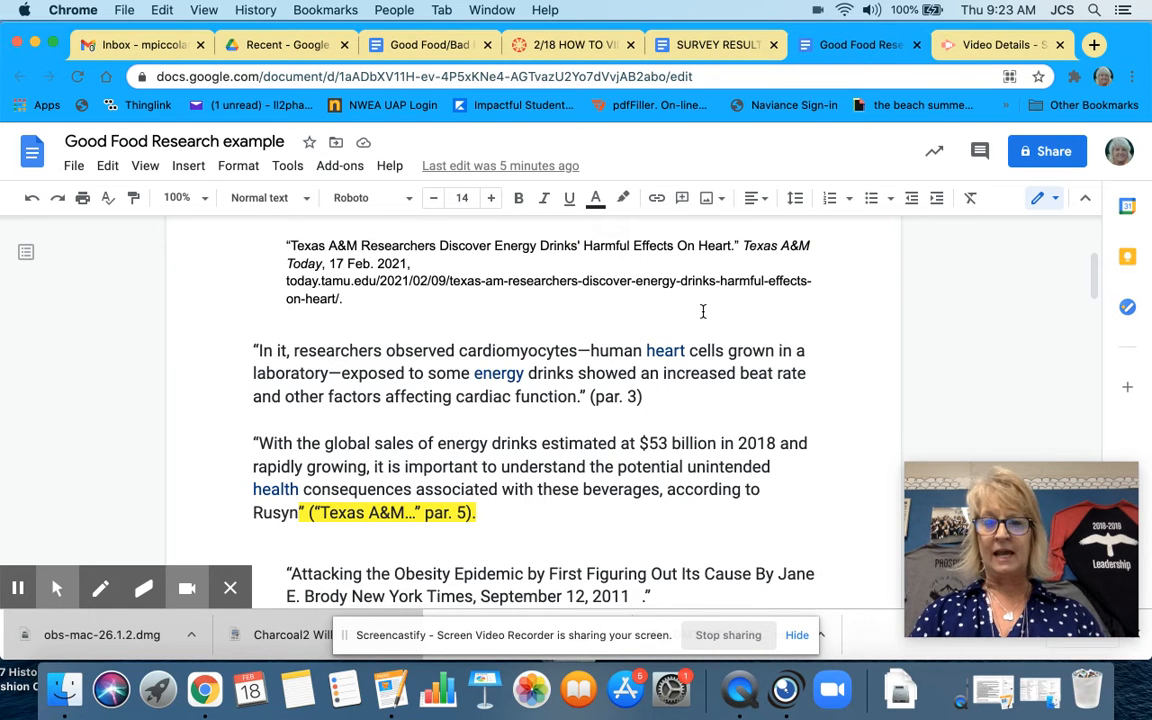
scroll(703, 312, down, 5)
scroll(703, 312, down, 4)
scroll(703, 312, up, 7)
scroll(703, 312, up, 5)
scroll(600, 290, down, 3)
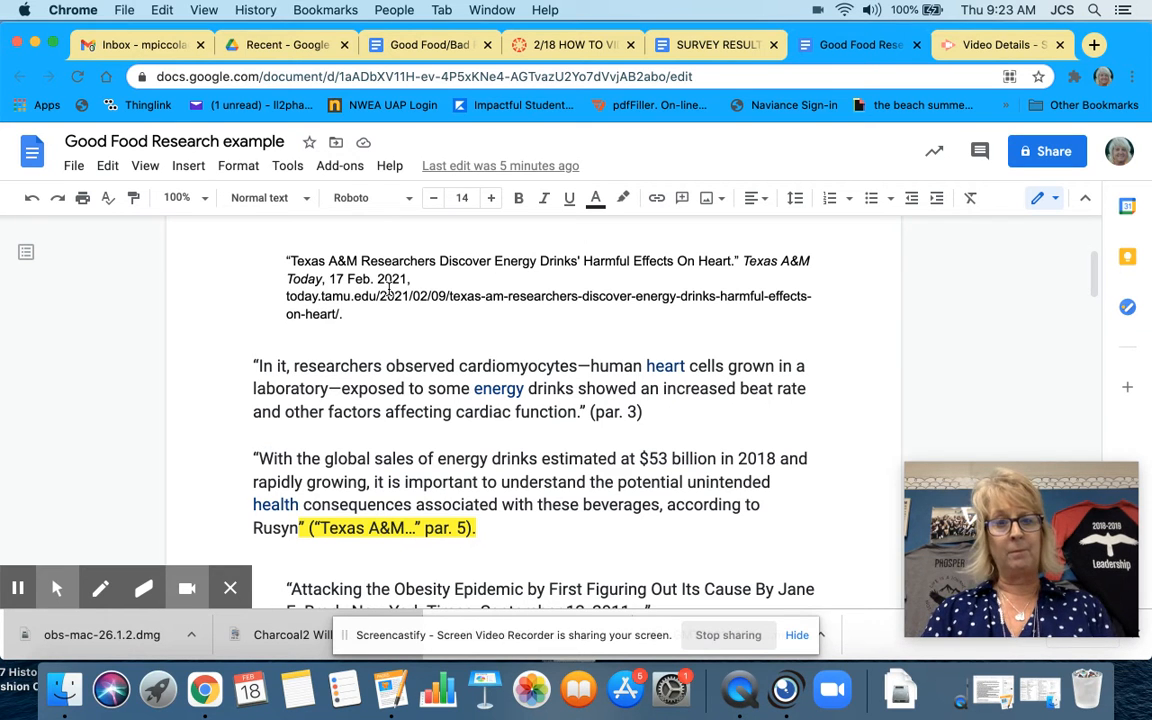
scroll(452, 365, down, 1)
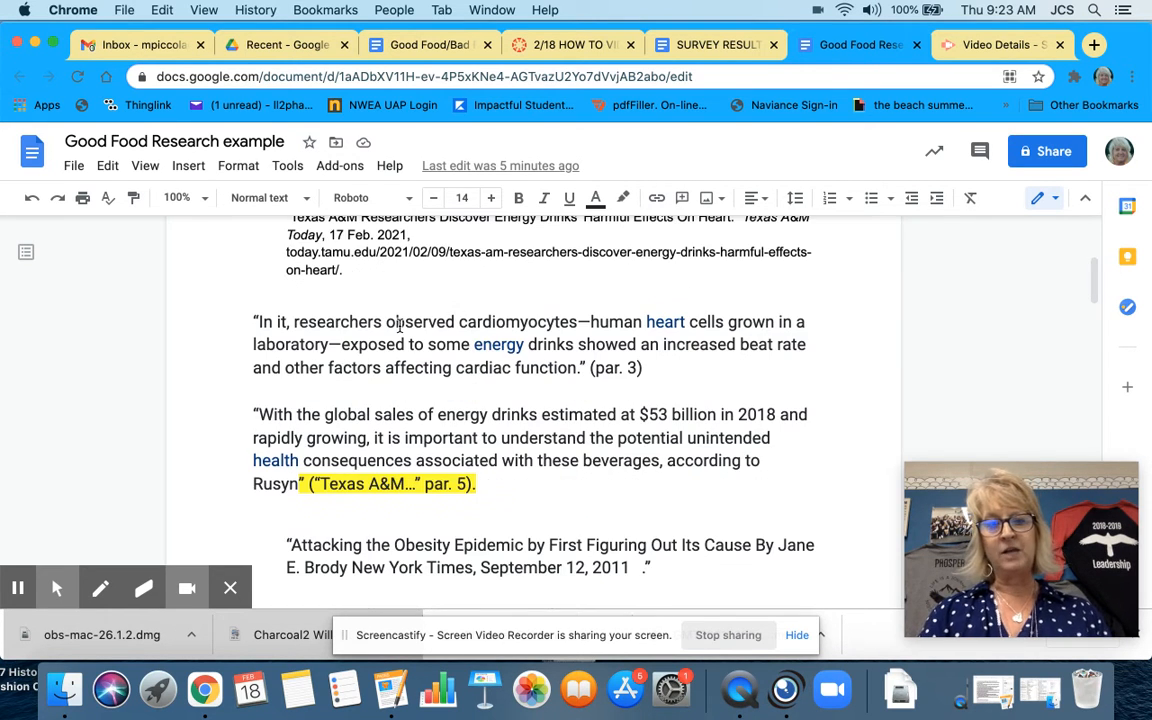
scroll(397, 338, down, 3)
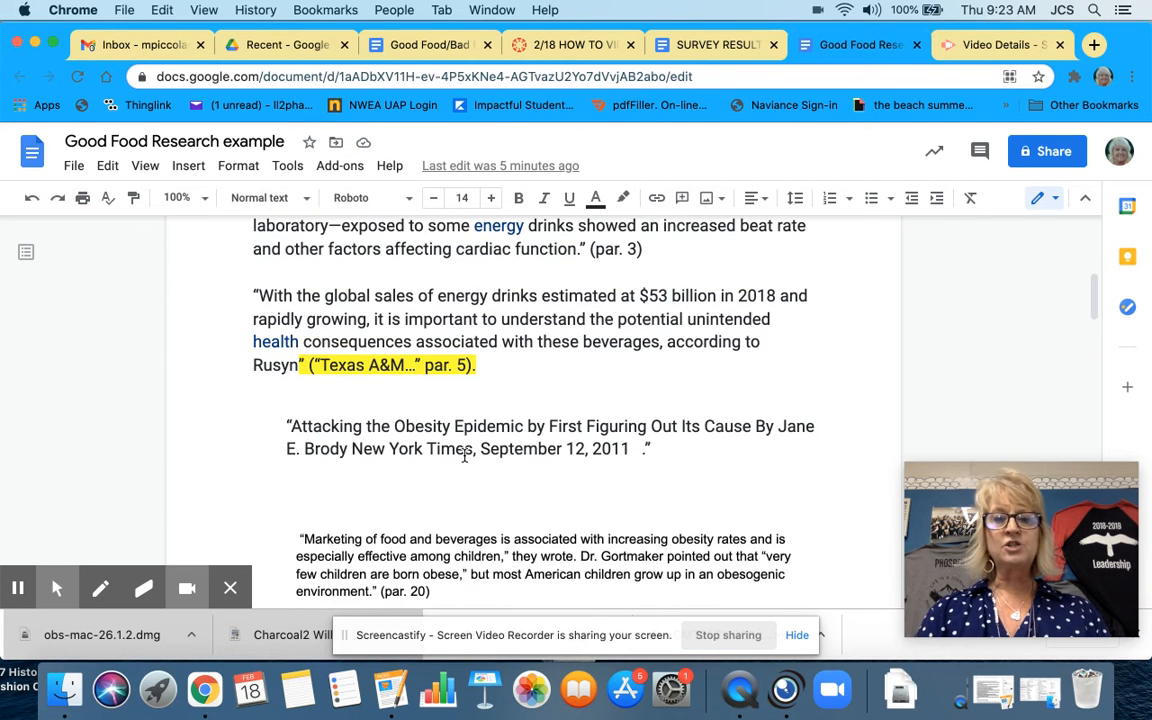
scroll(464, 455, down, 10)
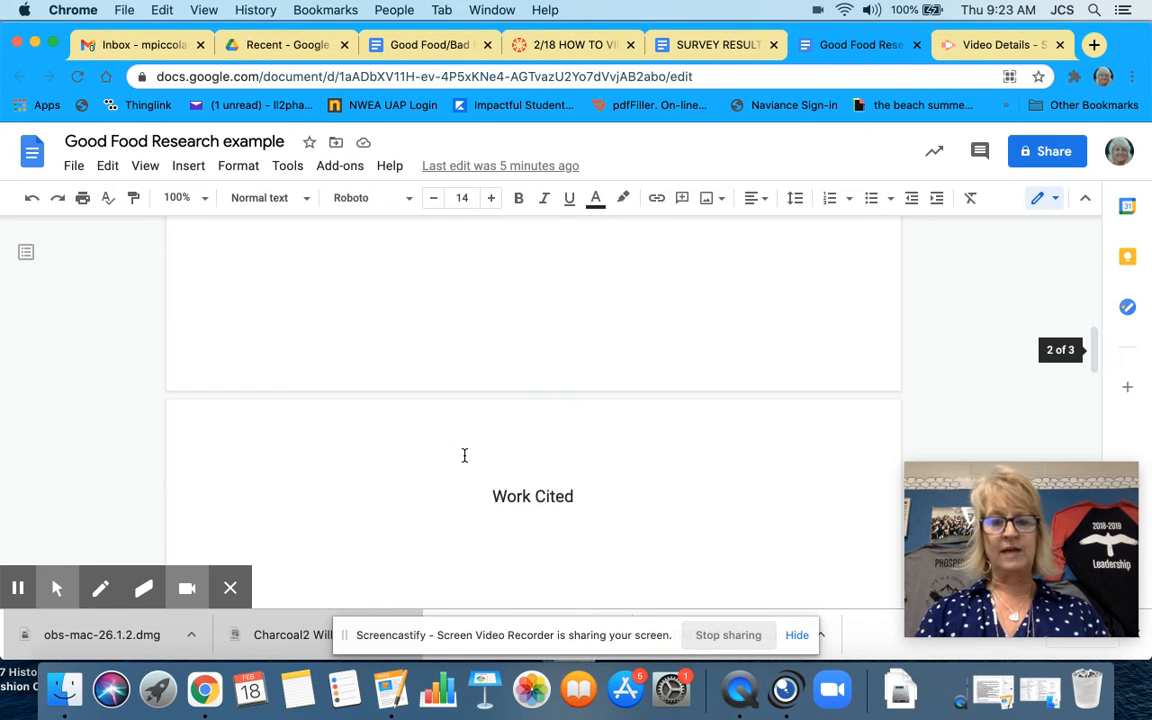
scroll(464, 455, down, 3)
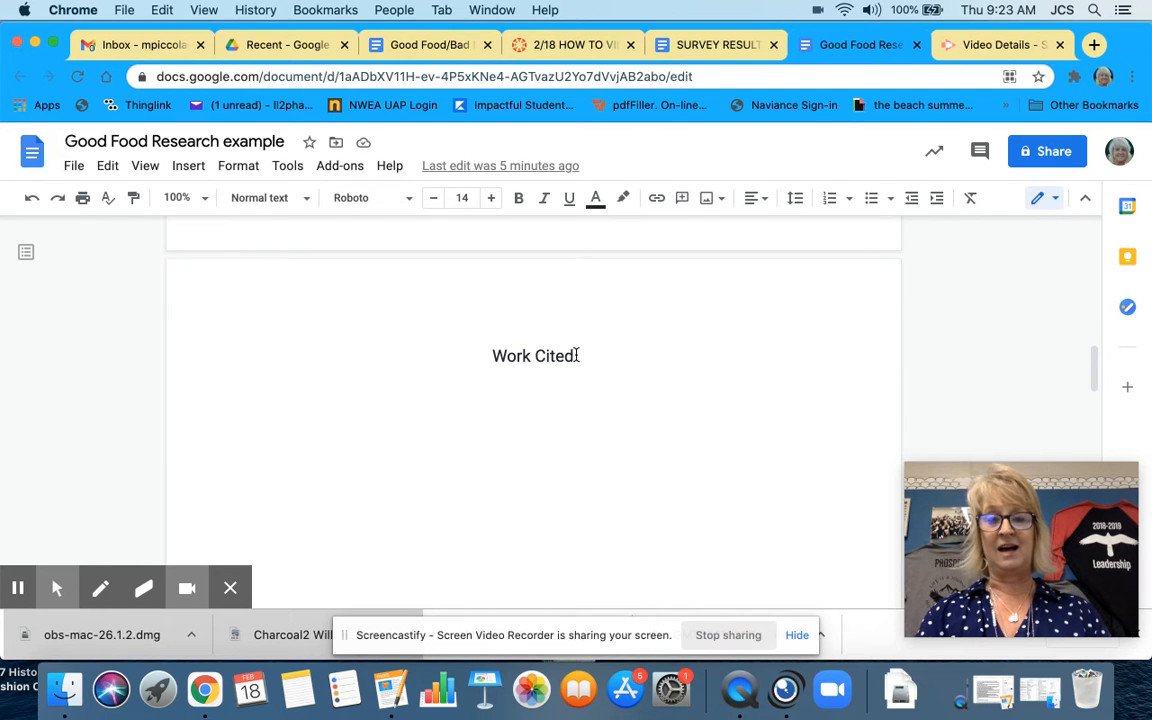
Step: Copy the "Attacking the Obesity Epidemic" citation from the research notes and paste it under the Work Cited heading
scroll(576, 355, up, 10)
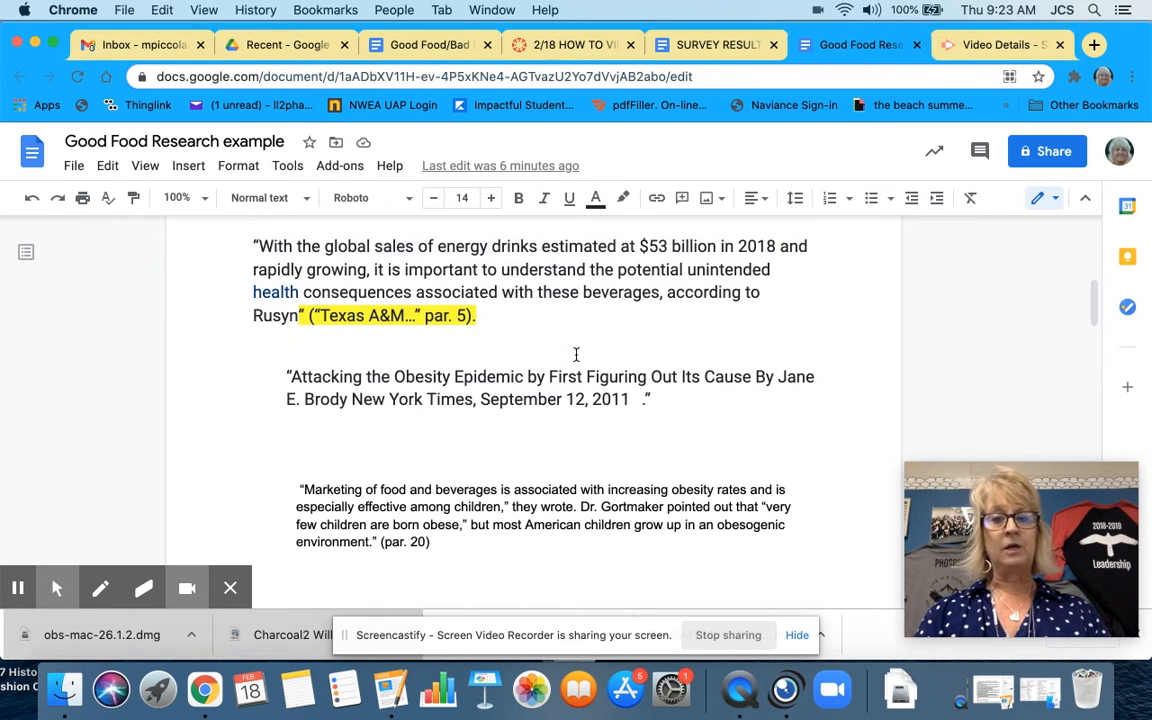
drag(661, 398, 281, 374)
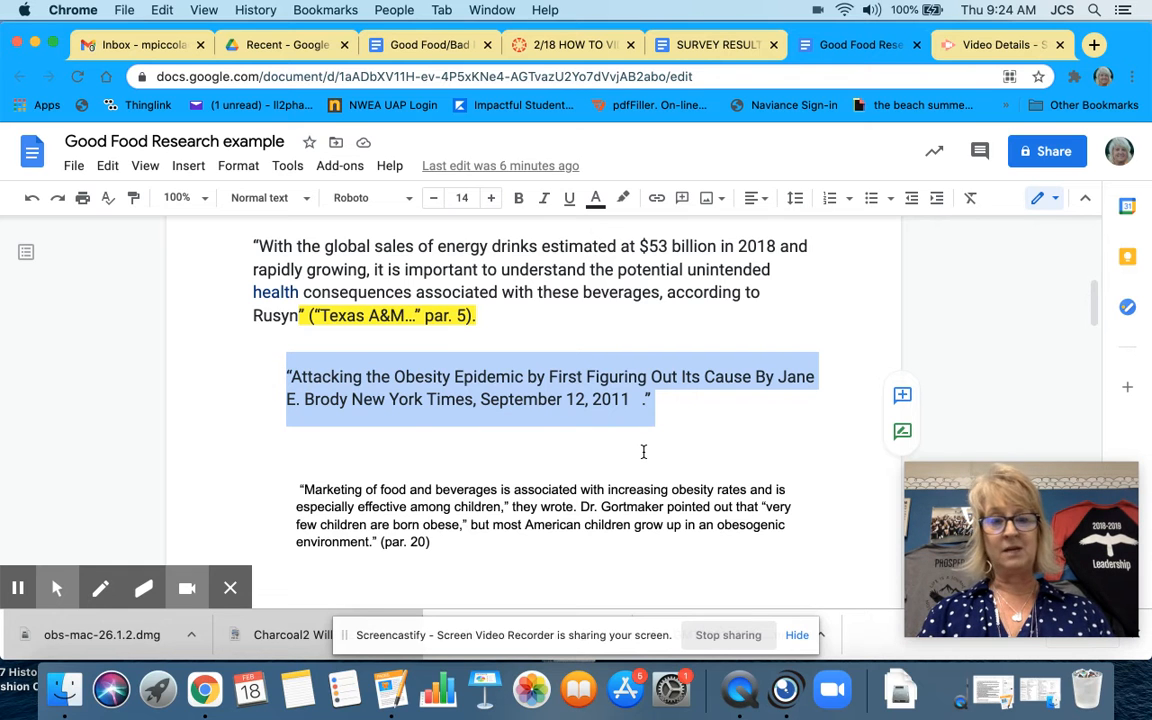
scroll(643, 452, down, 10)
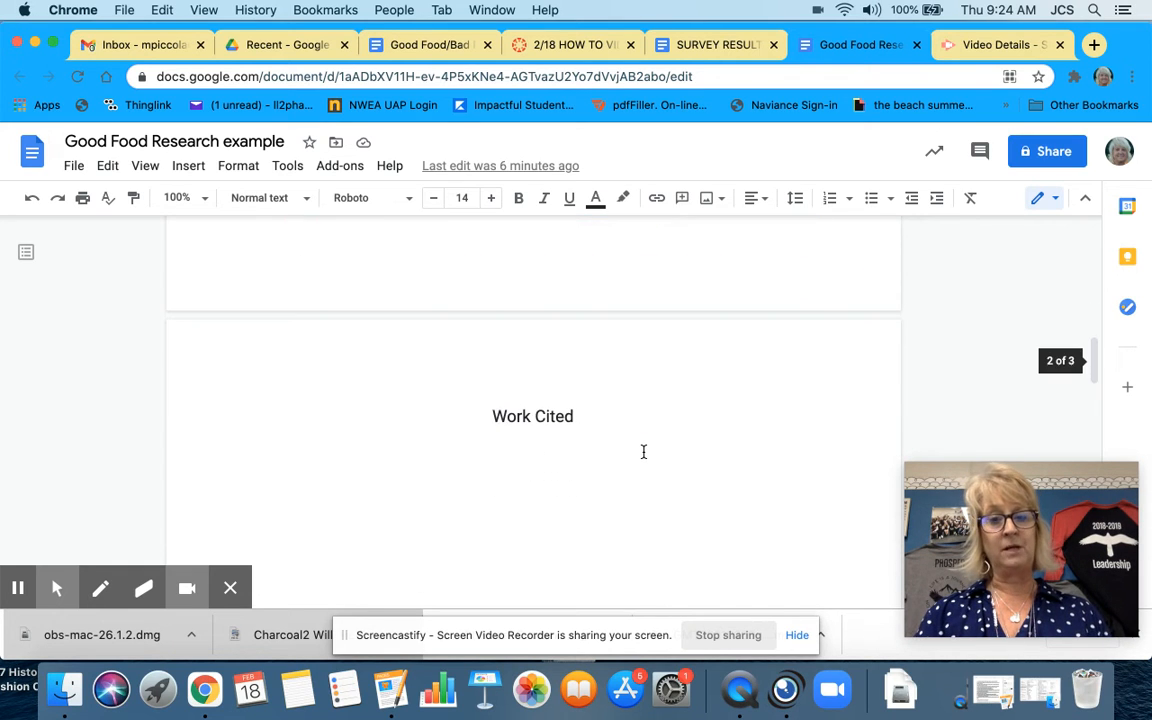
click(517, 470)
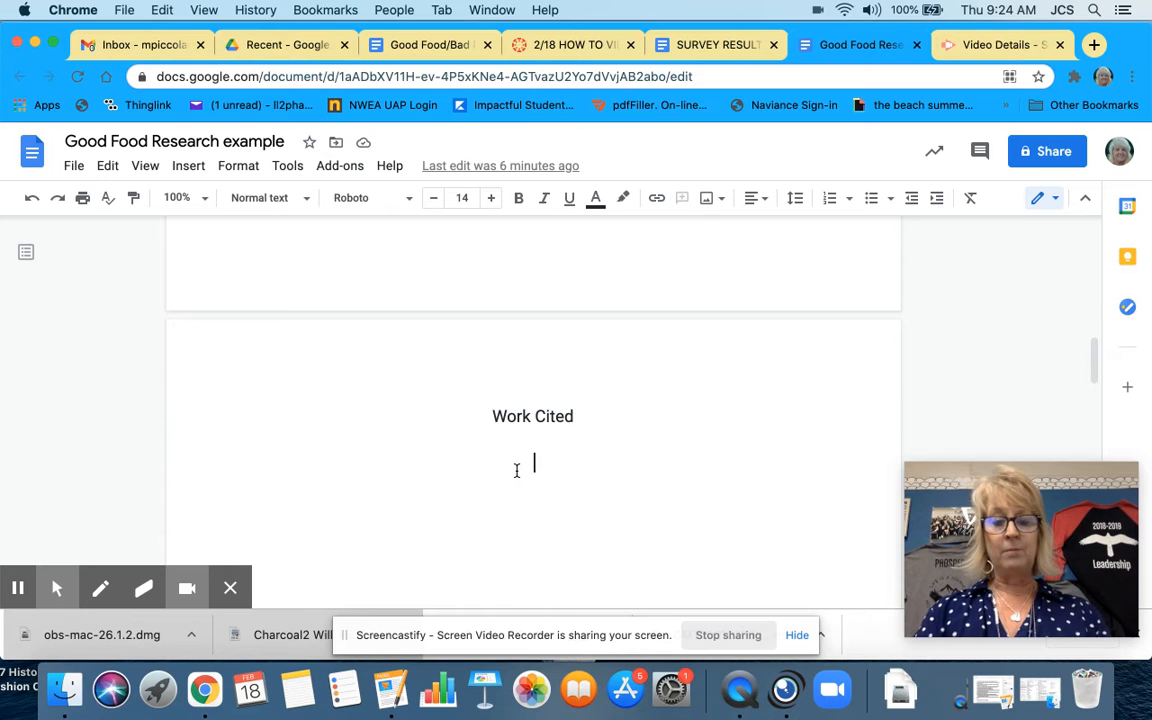
text("Attacking the Obesity Epidemic by First Figuring Out Its Cause By Jane E. Brody New York Times, September 12, 2011  ")
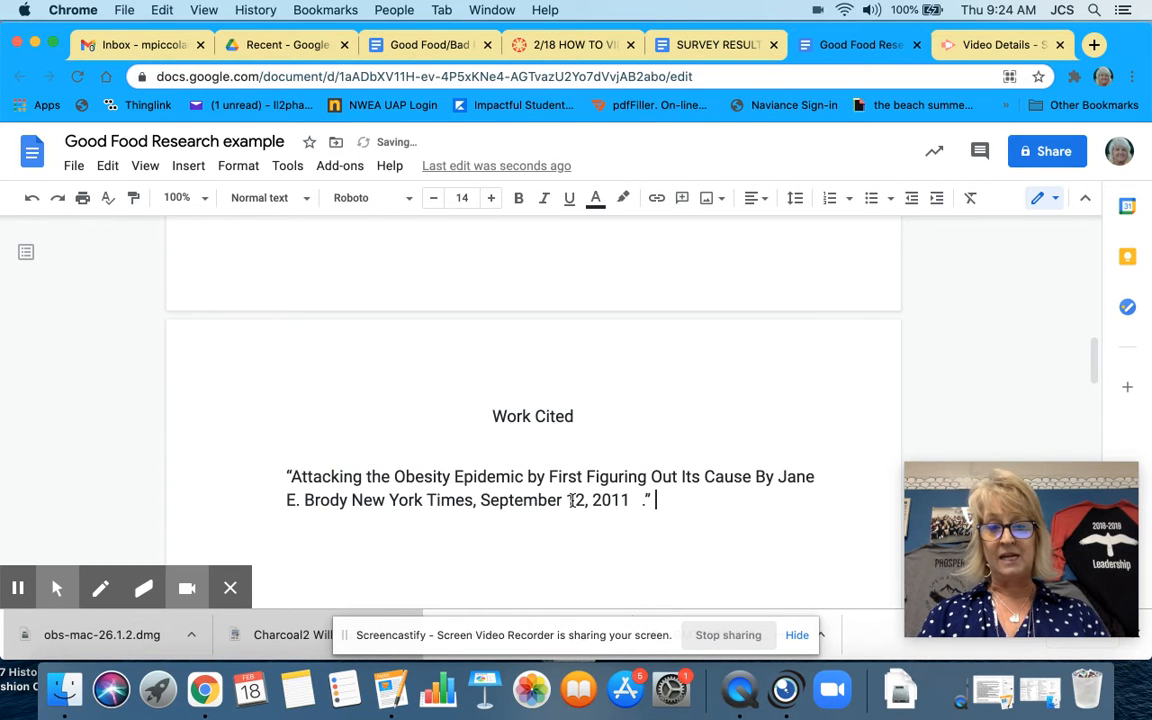
Step: Set the line spacing of the "Attacking the Obesity Epidemic" entry on the Work Cited page to Double
drag(650, 500, 345, 478)
click(689, 481)
drag(656, 502, 270, 478)
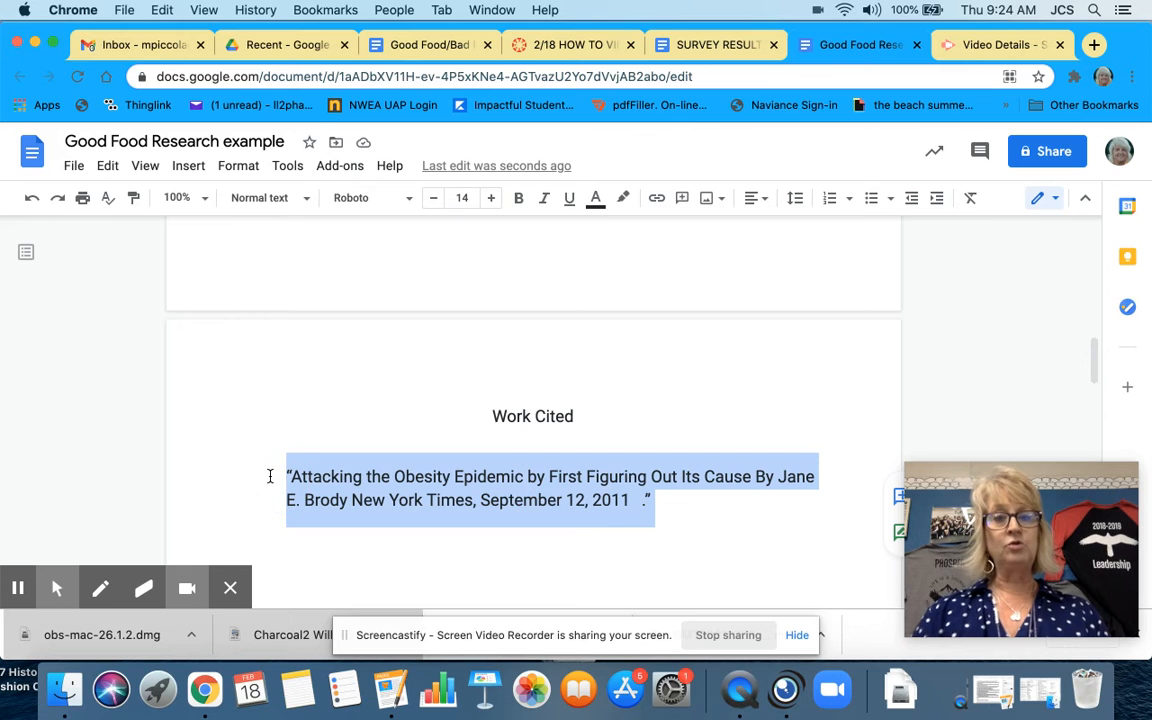
click(238, 166)
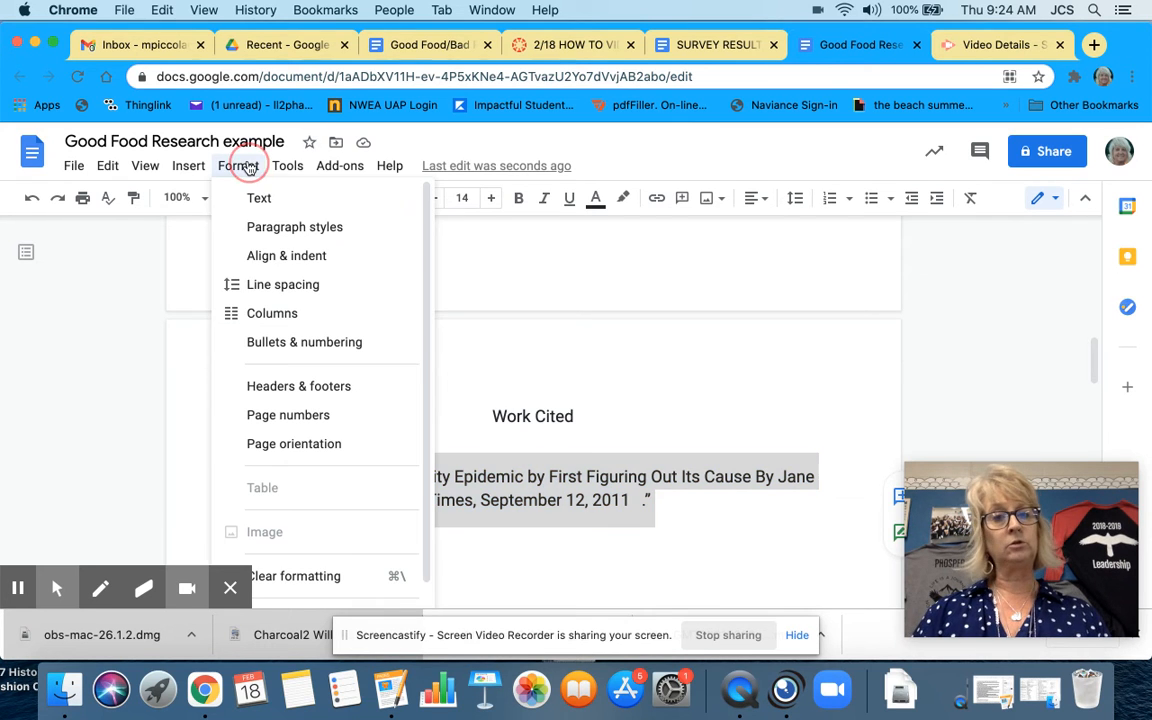
mouse_move(296, 285)
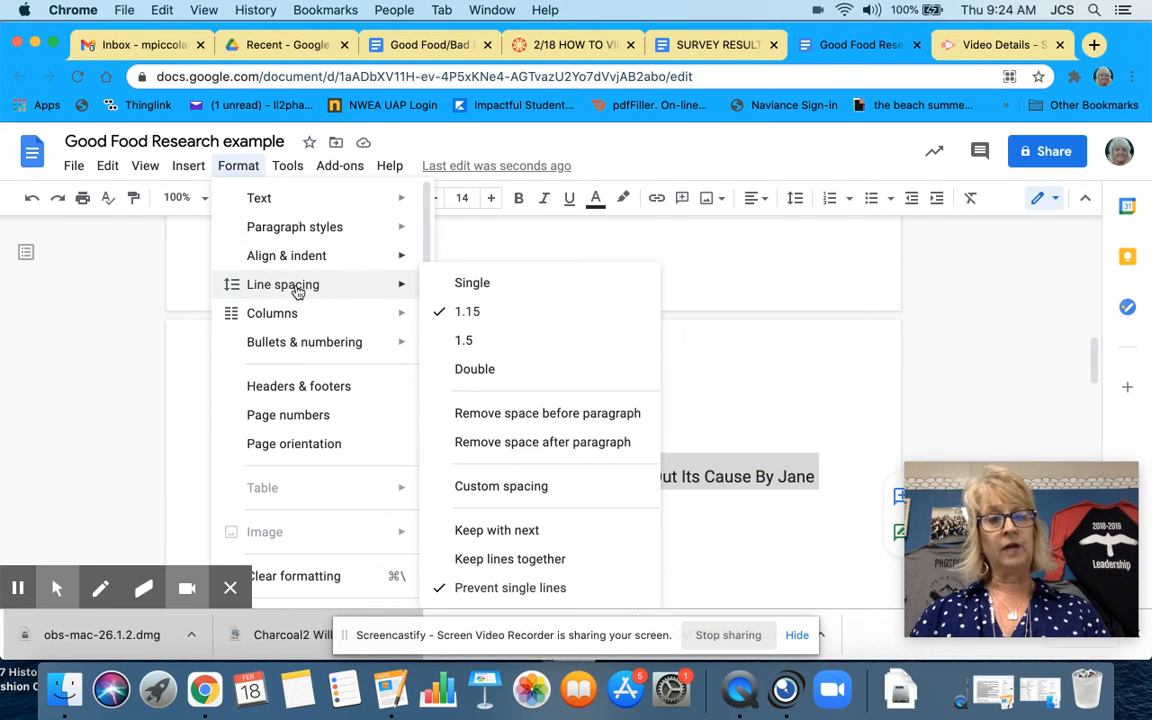
click(455, 371)
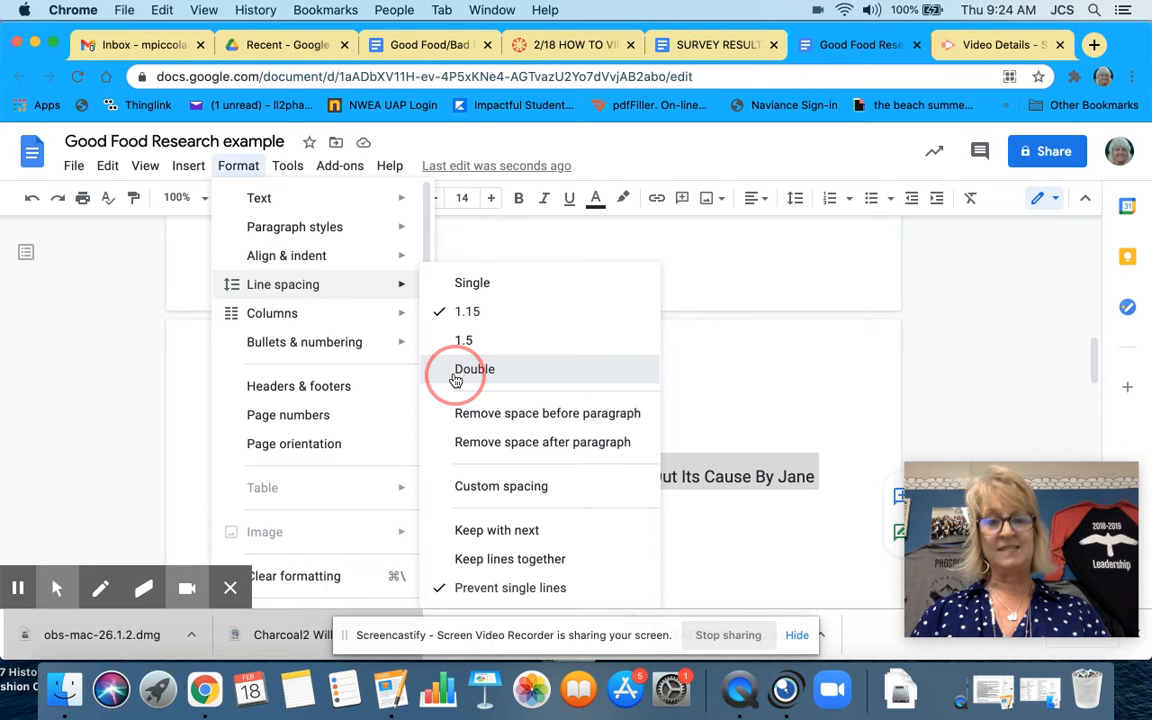
click(438, 421)
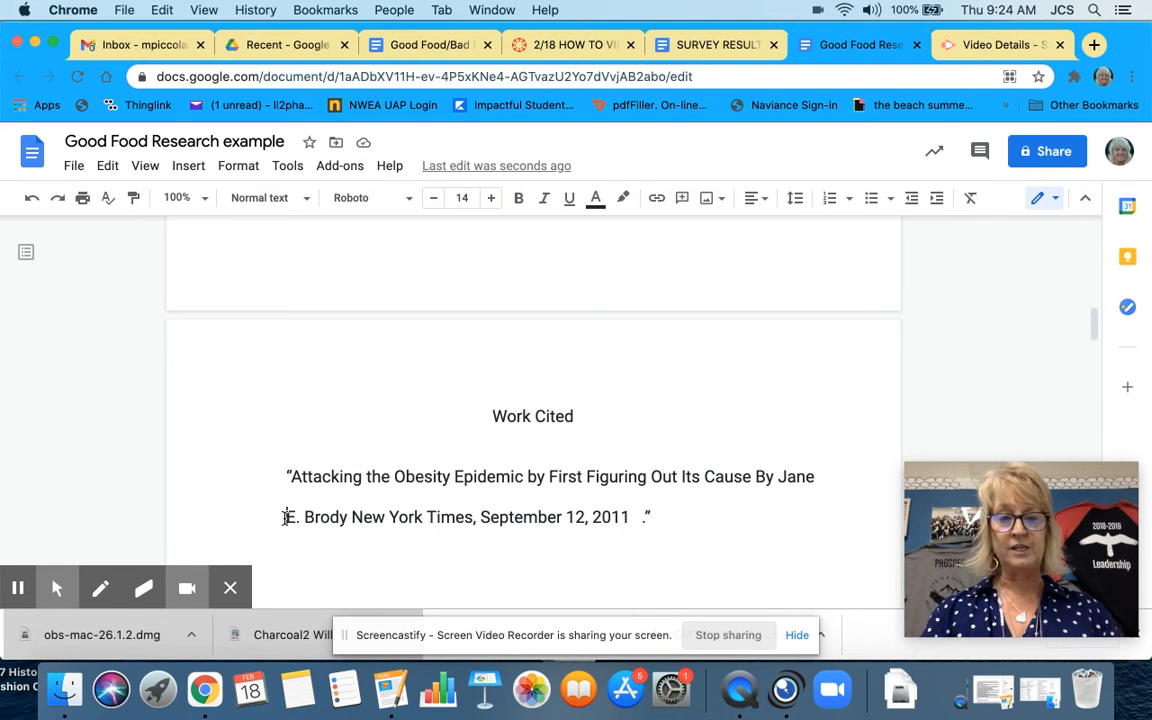
Step: Break the obesity citation before its second line, indent that line, and add blank lines below the entry
click(286, 517)
key(Return)
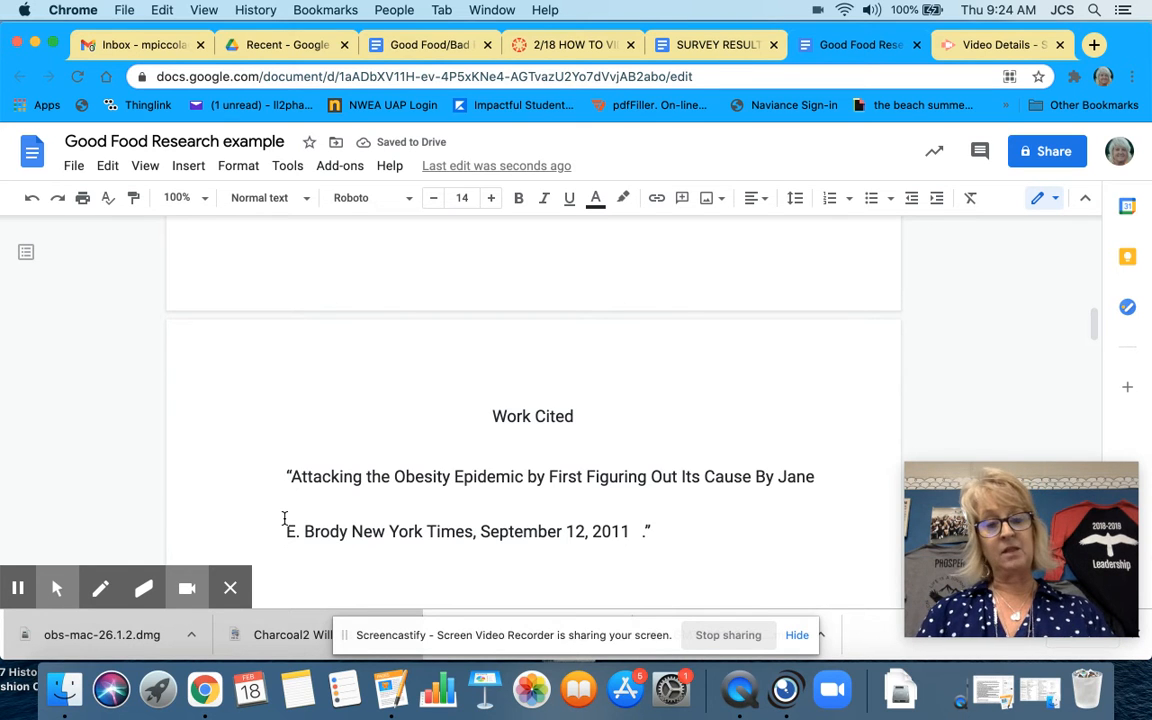
key(Tab)
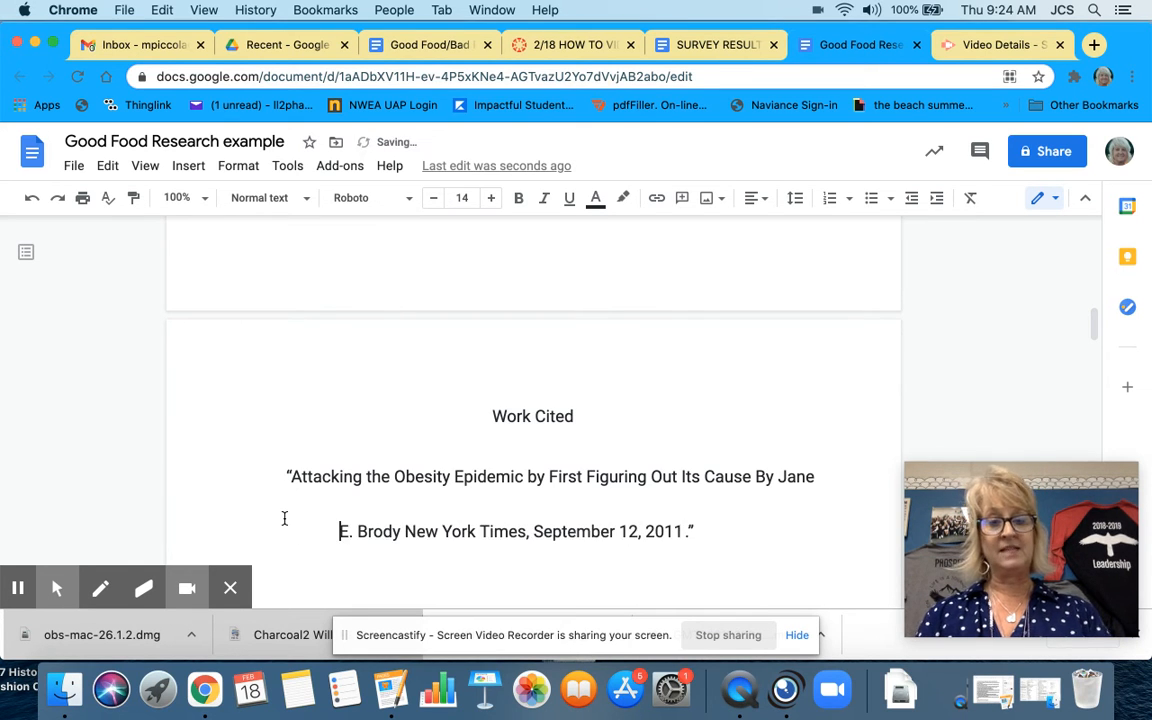
click(721, 530)
key(Return)
key(Return)
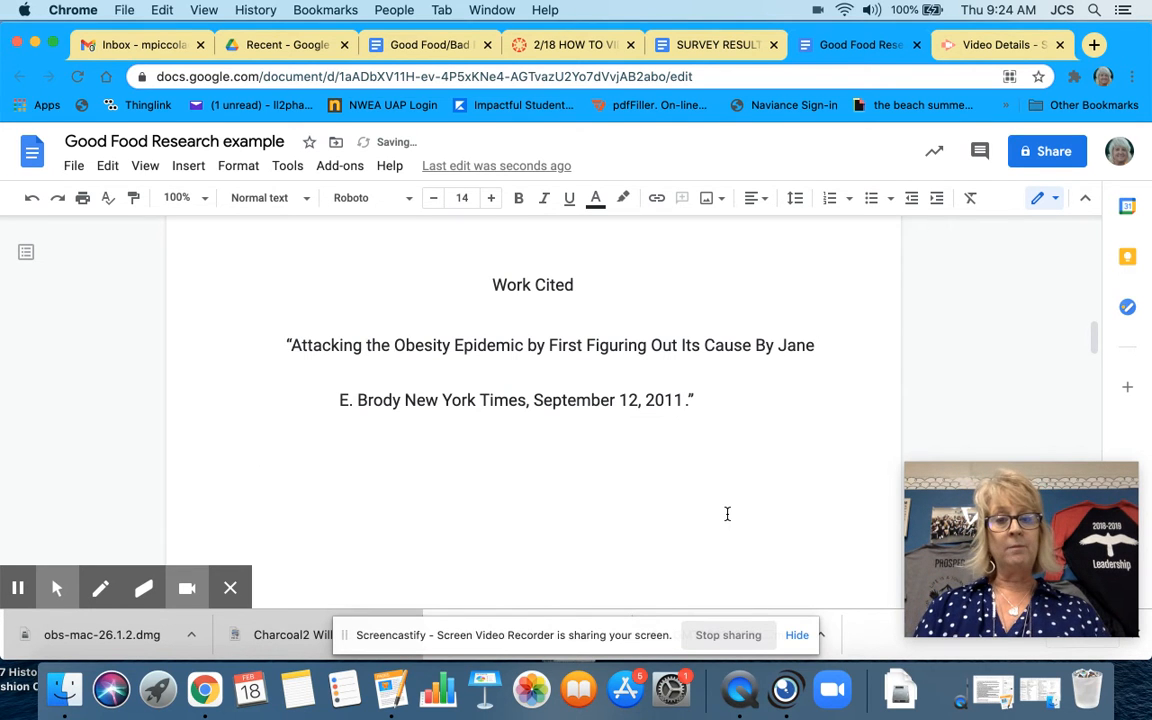
Step: Copy the "Texas A&M Researchers Discover Energy Drinks' Harmful Effects On Heart" citation from the notes and paste it below the first Work Cited entry
scroll(708, 518, up, 10)
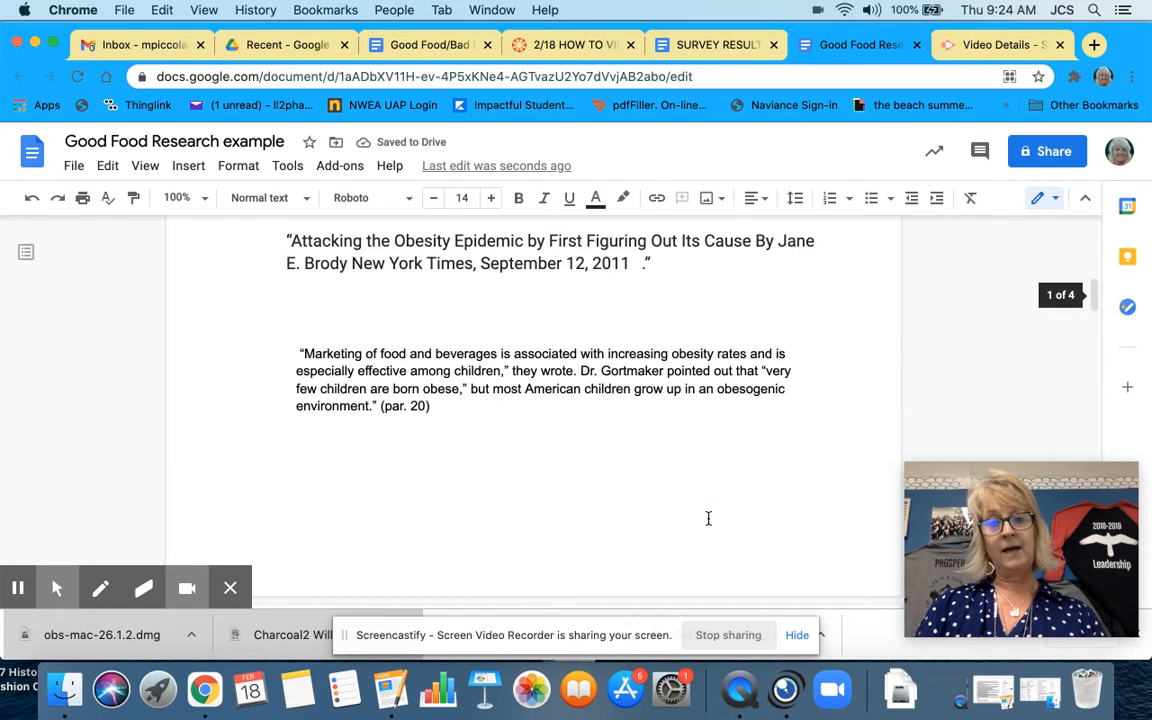
scroll(708, 518, up, 8)
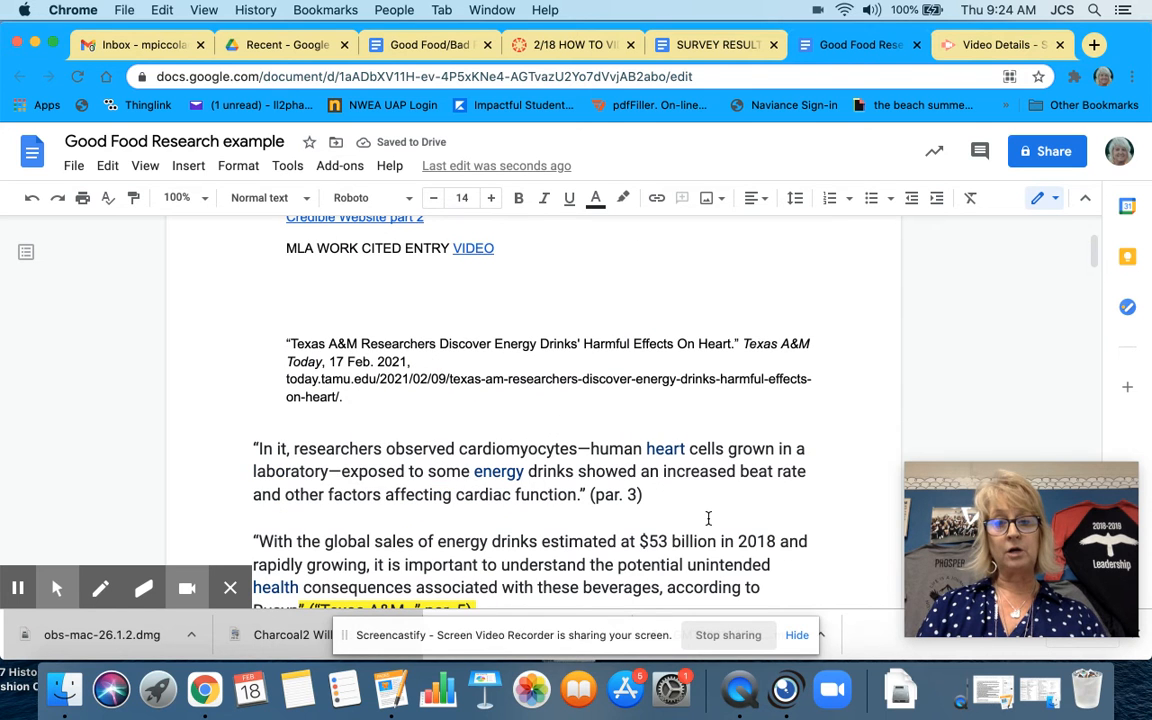
drag(348, 399, 277, 337)
key(super+c)
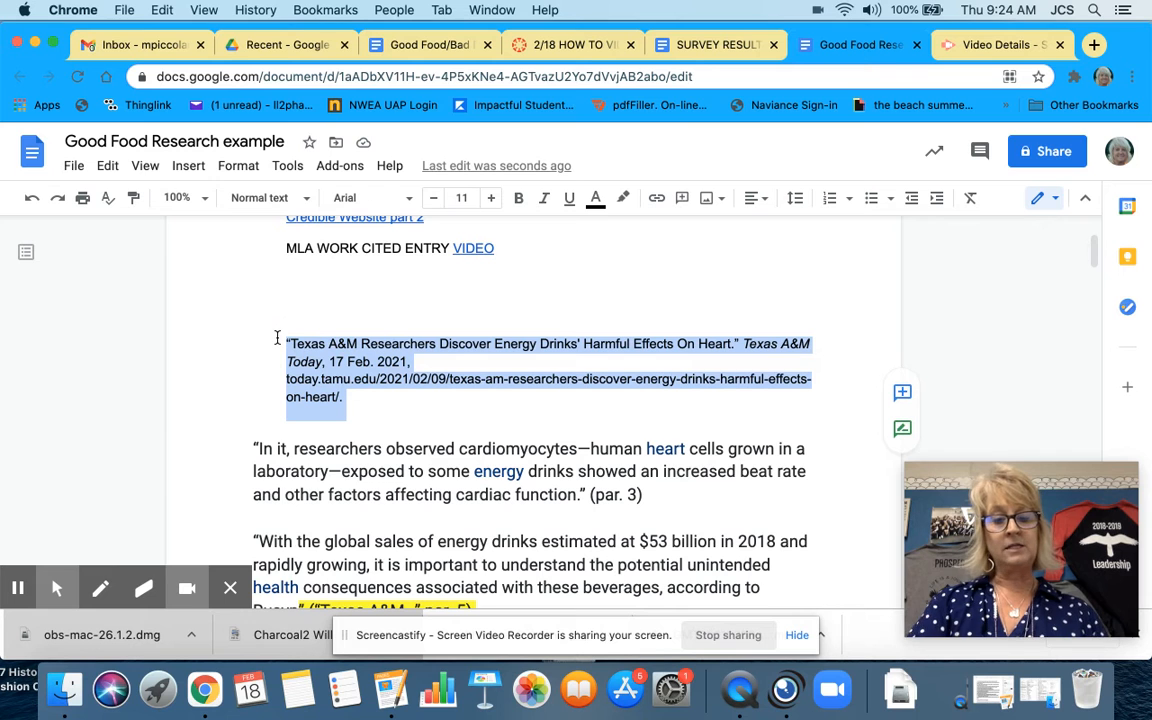
scroll(585, 456, down, 10)
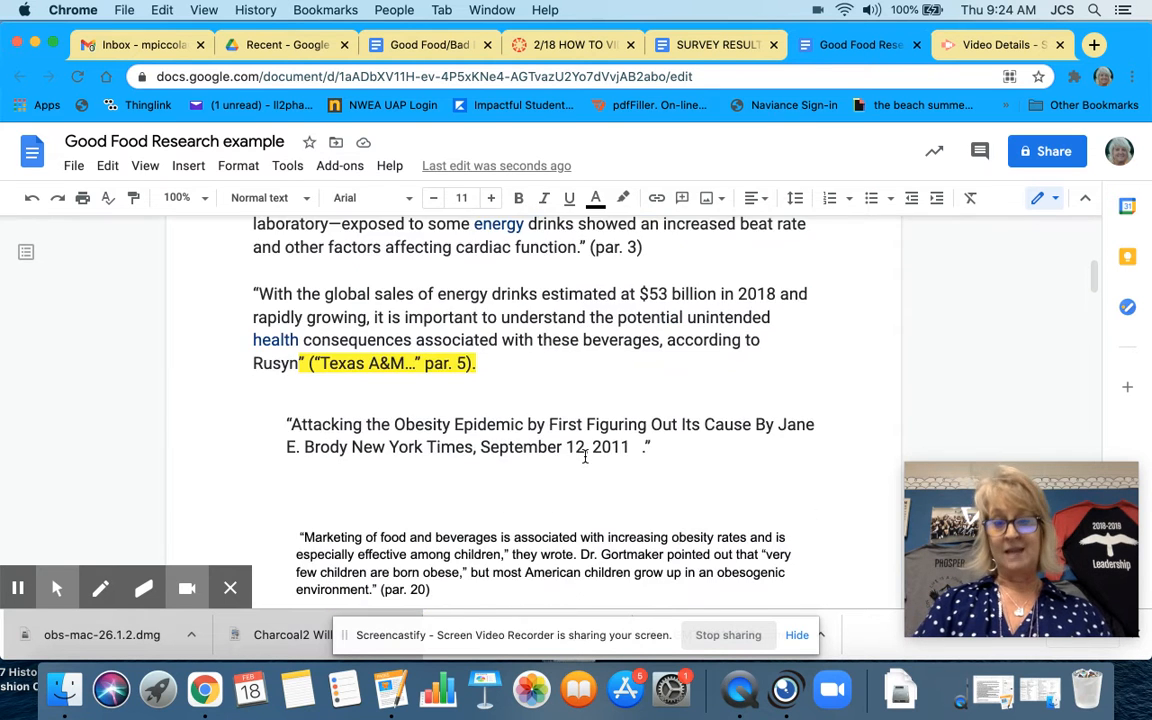
scroll(585, 456, down, 5)
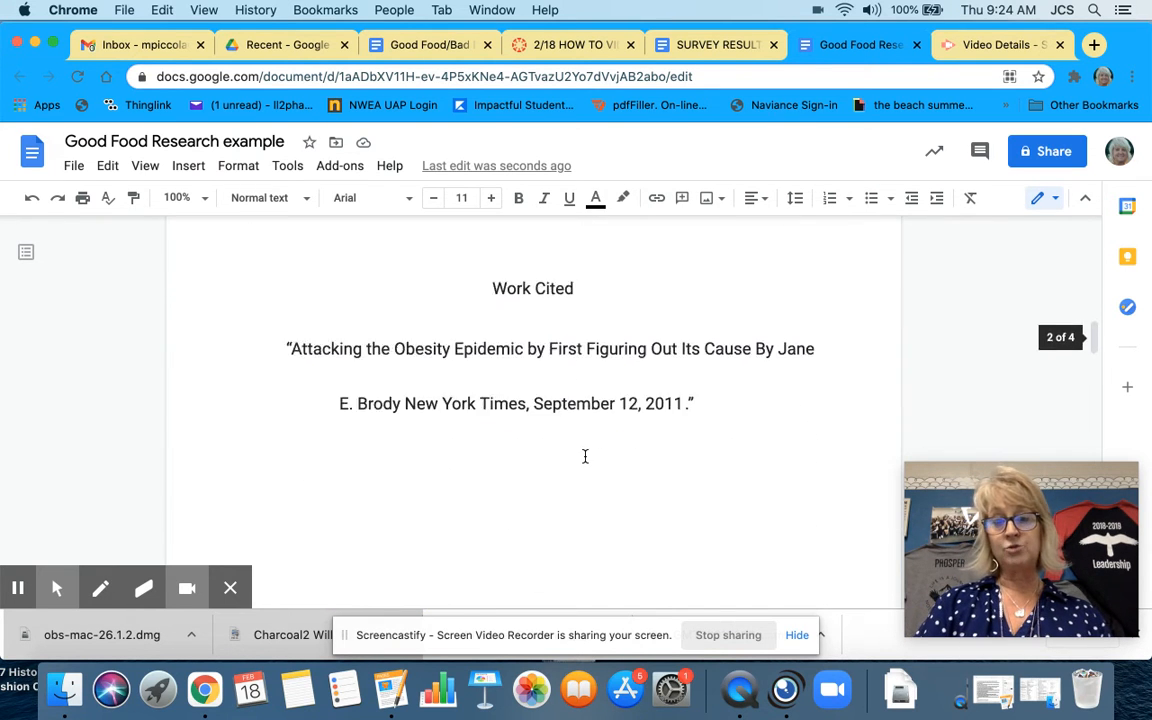
click(752, 384)
key(Return)
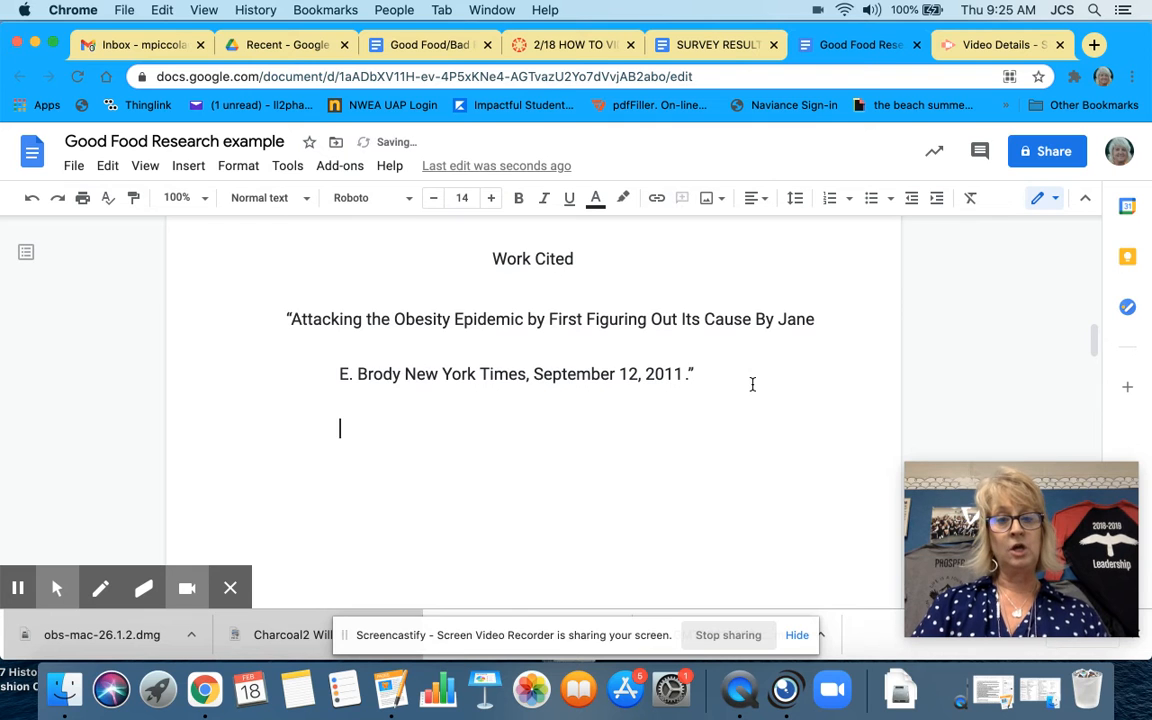
key(BackSpace)
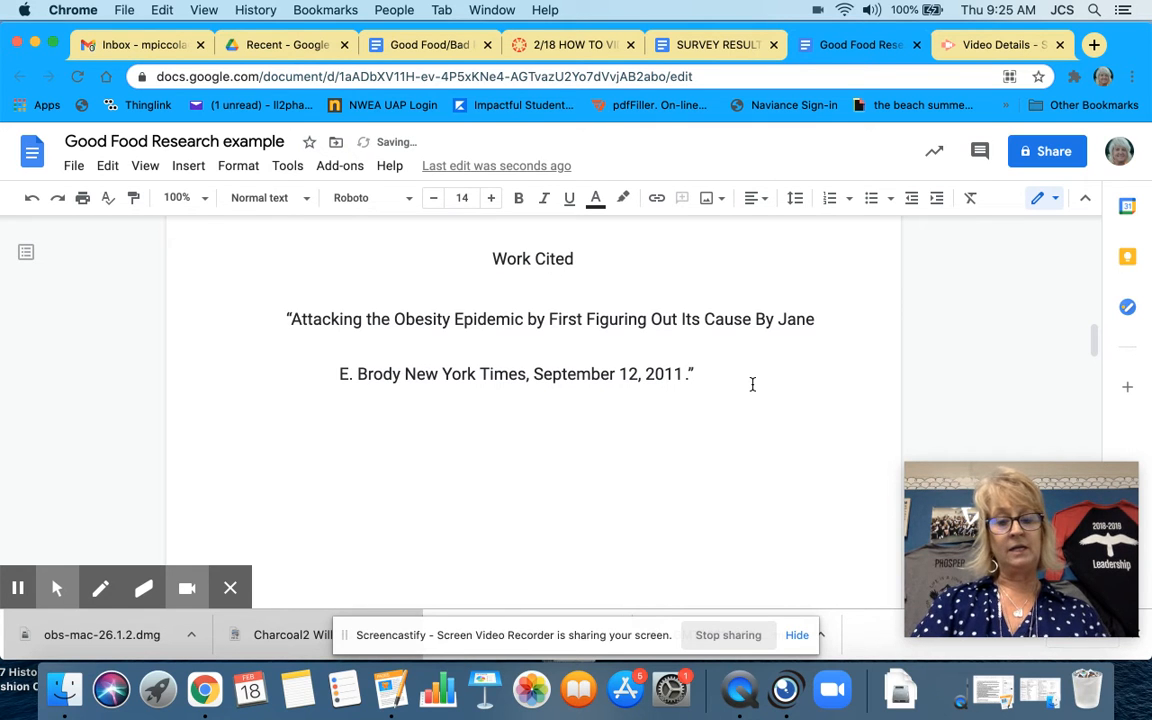
key(super+v)
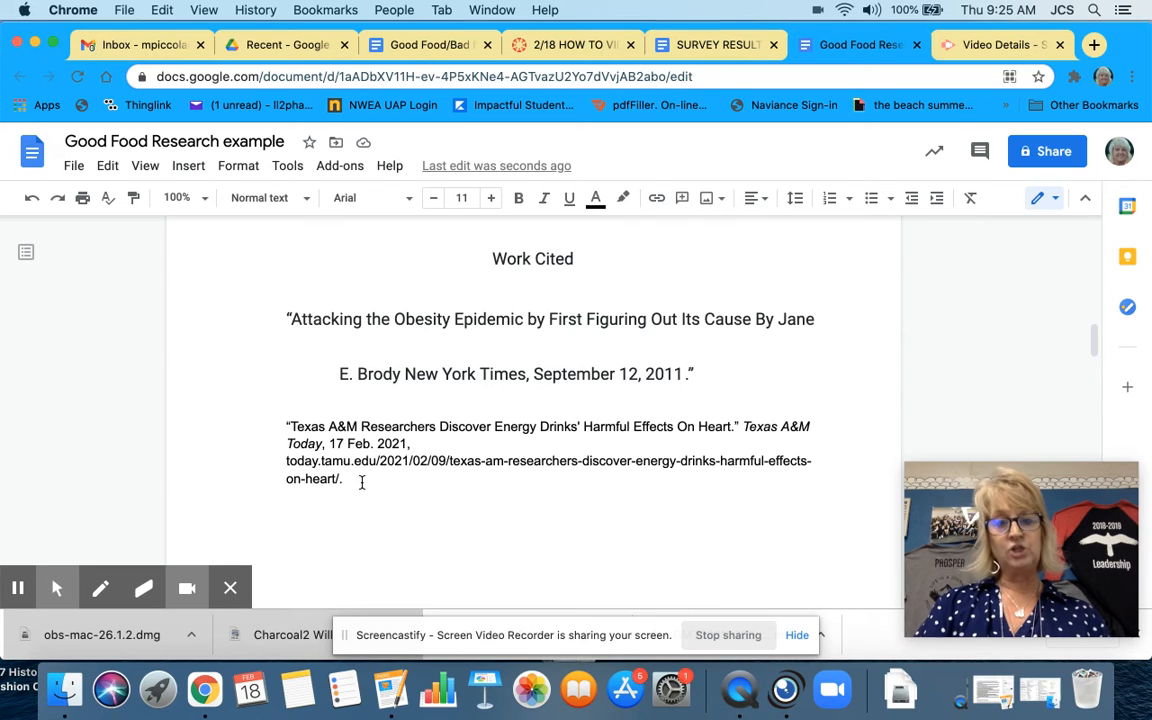
Step: Delete the web address from the pasted Texas A&M entry and end the entry with a period after 2021
drag(342, 480, 285, 463)
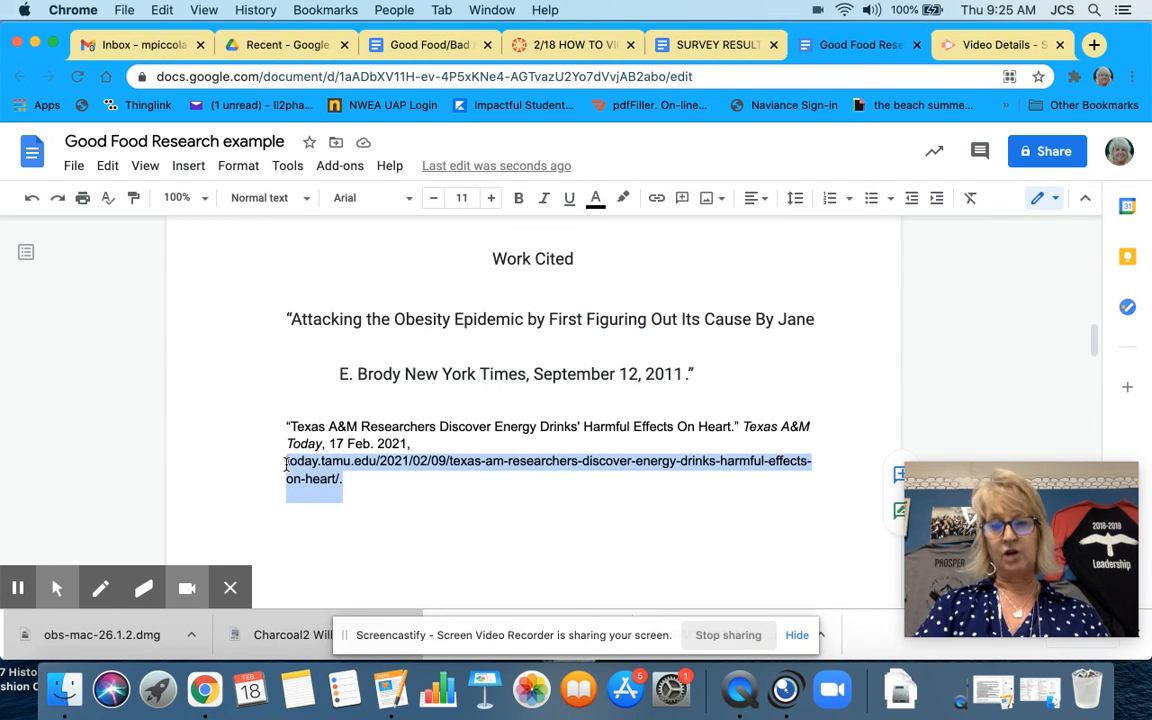
key(BackSpace)
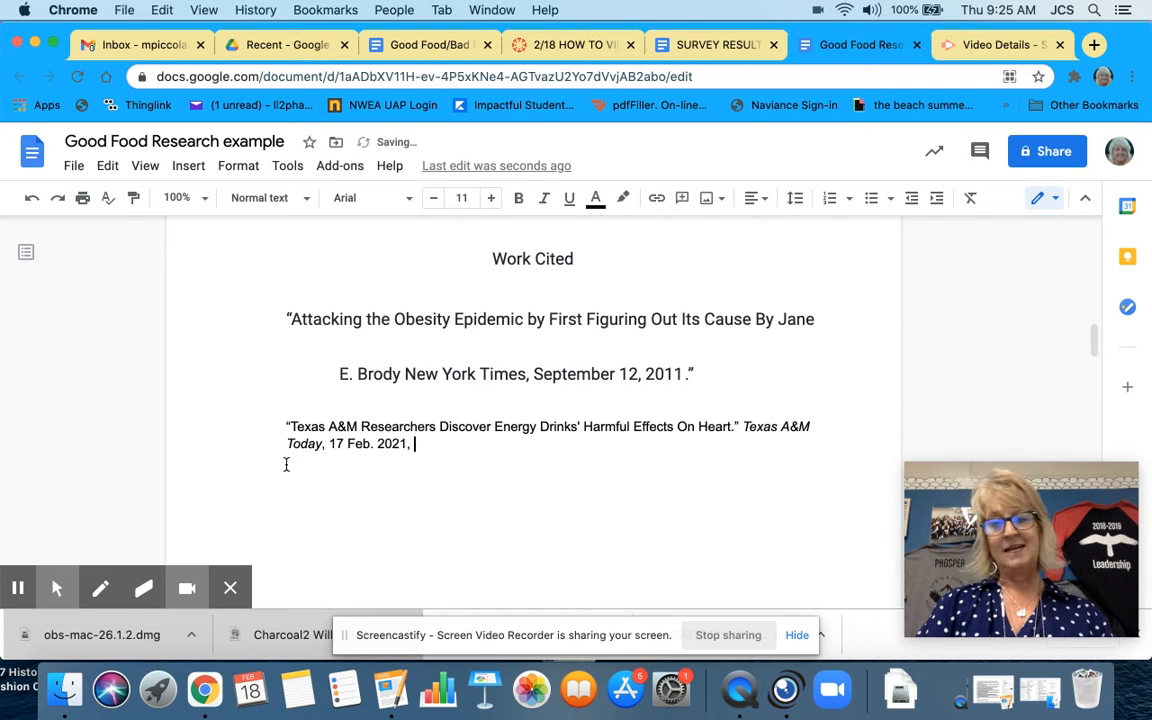
click(419, 444)
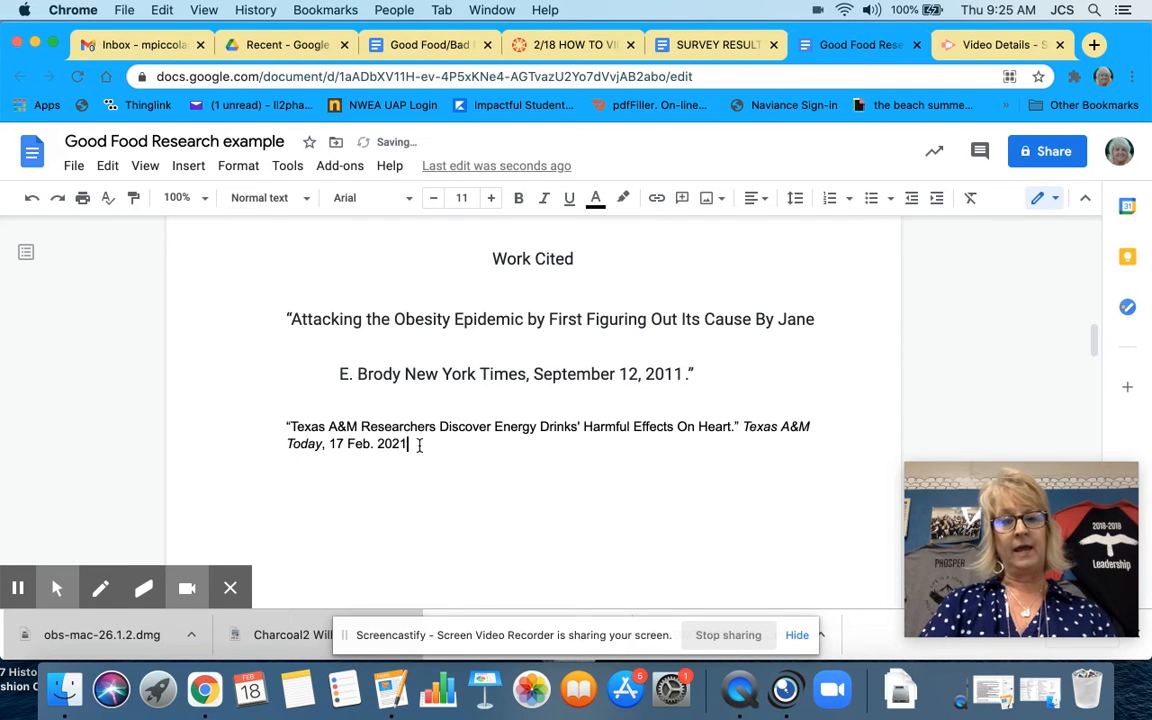
Step: Set the font size of both Work Cited entries, Texas A&M and "Attacking the Obesity Epidemic", to 12
drag(416, 444, 287, 426)
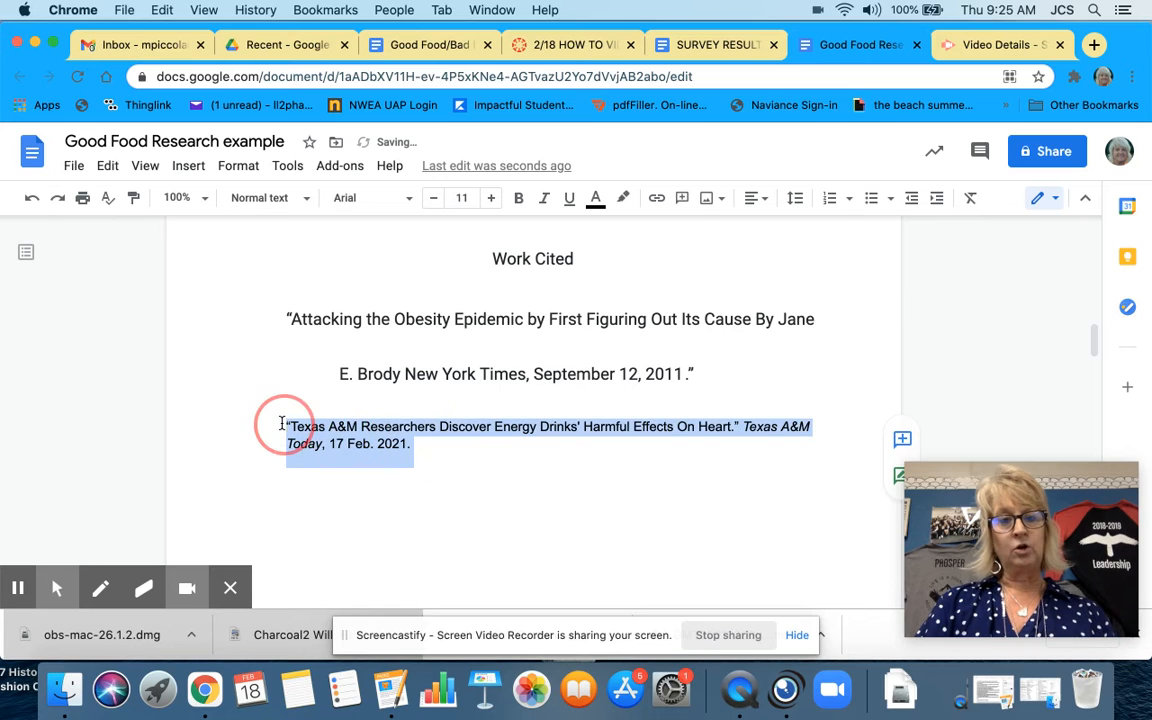
click(492, 198)
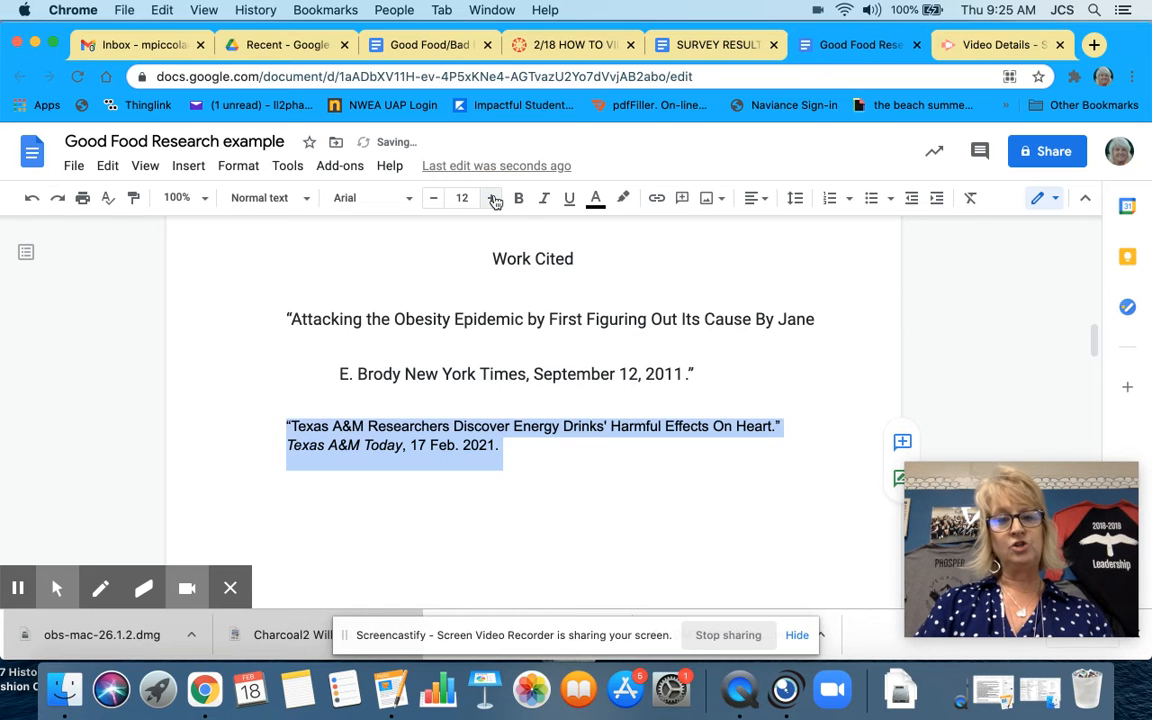
click(732, 367)
drag(722, 375, 285, 318)
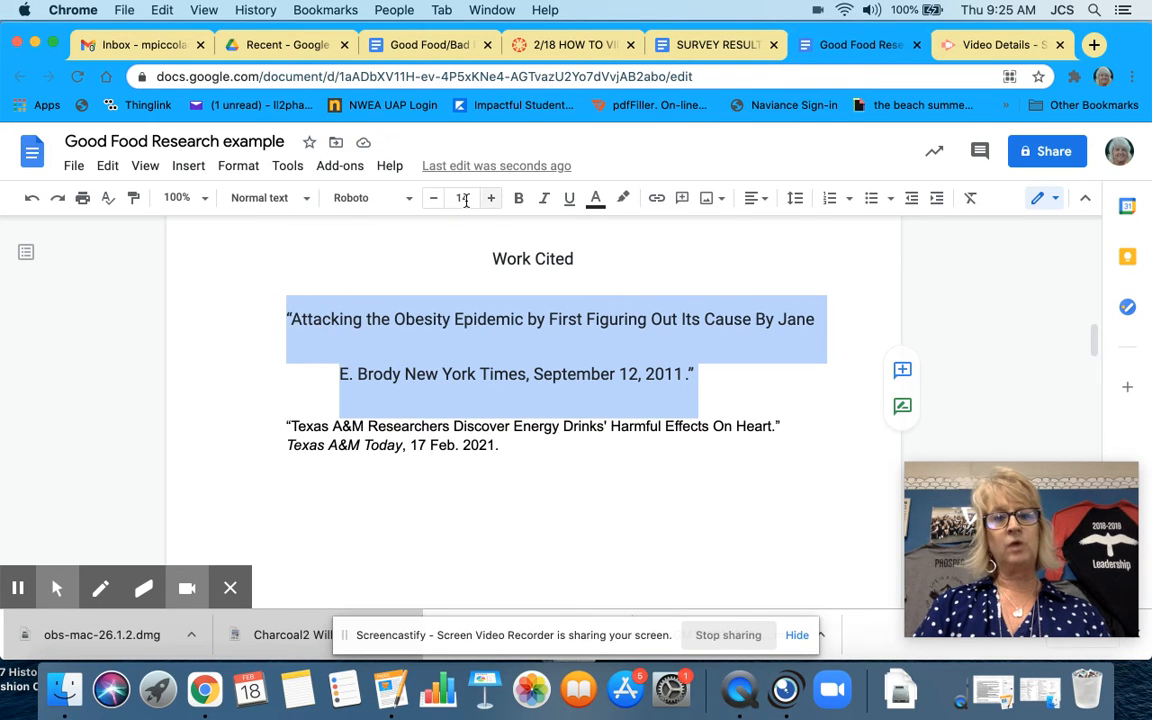
click(433, 198)
click(433, 198)
Step: Set the line spacing of the Texas A&M entry on the Work Cited page to double
click(502, 443)
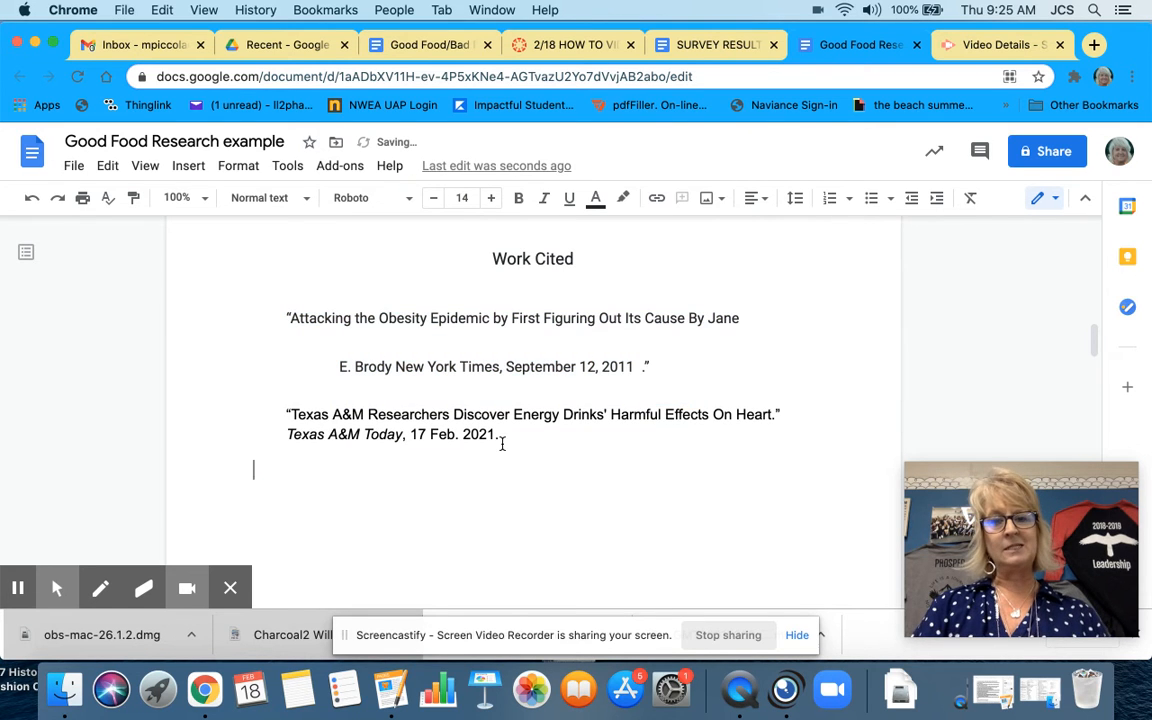
drag(505, 434, 430, 434)
drag(305, 412, 288, 412)
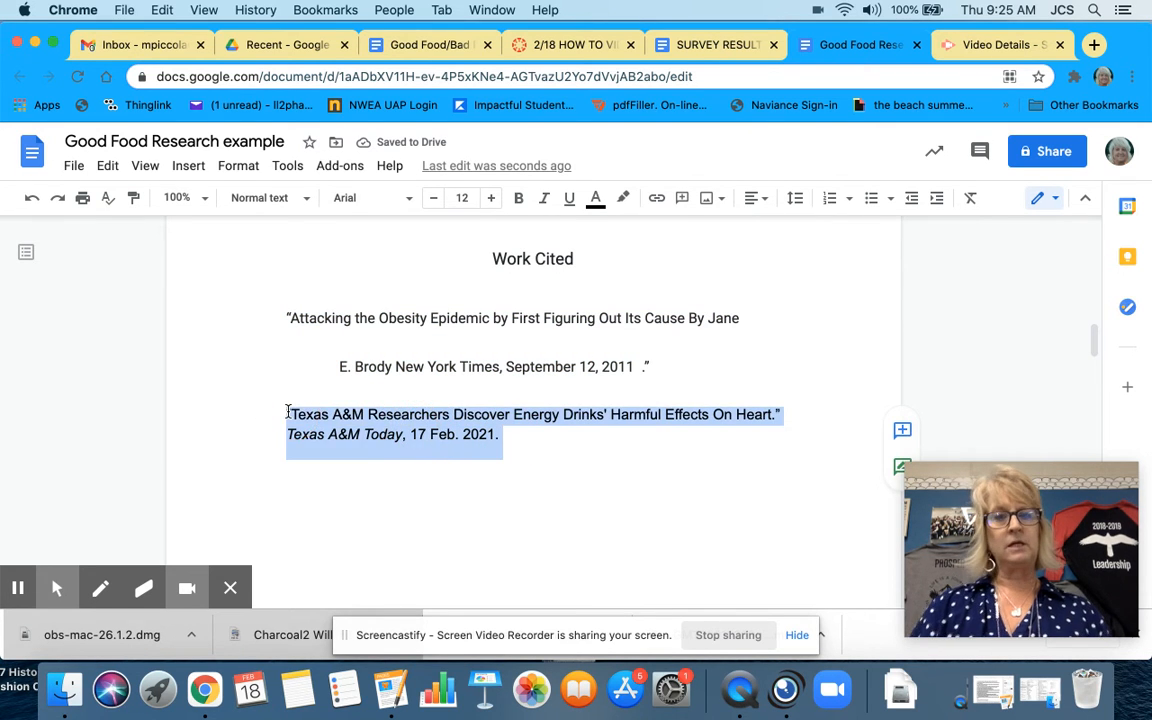
click(238, 166)
mouse_move(238, 285)
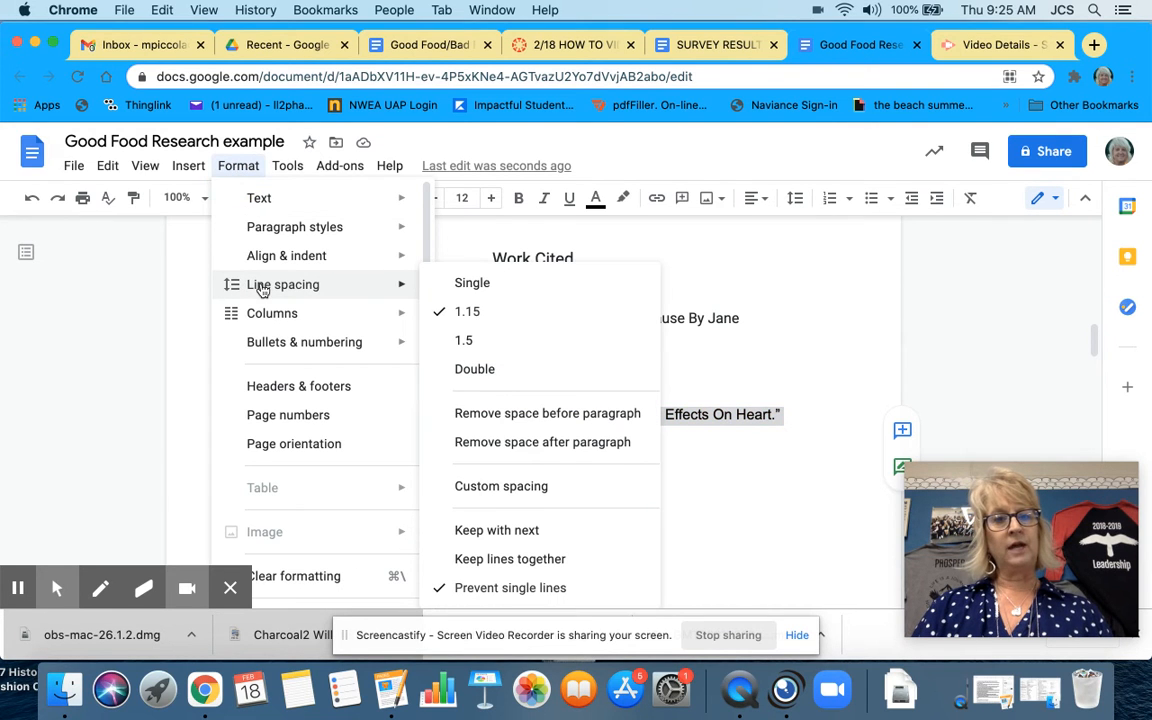
click(474, 366)
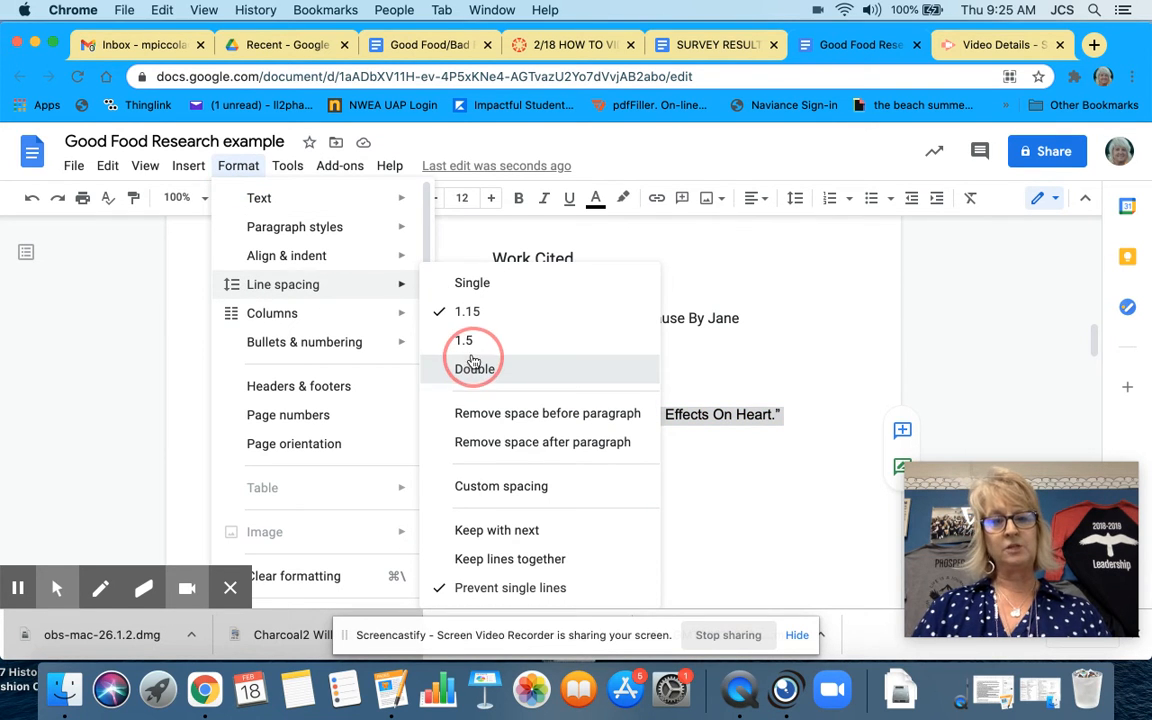
click(470, 473)
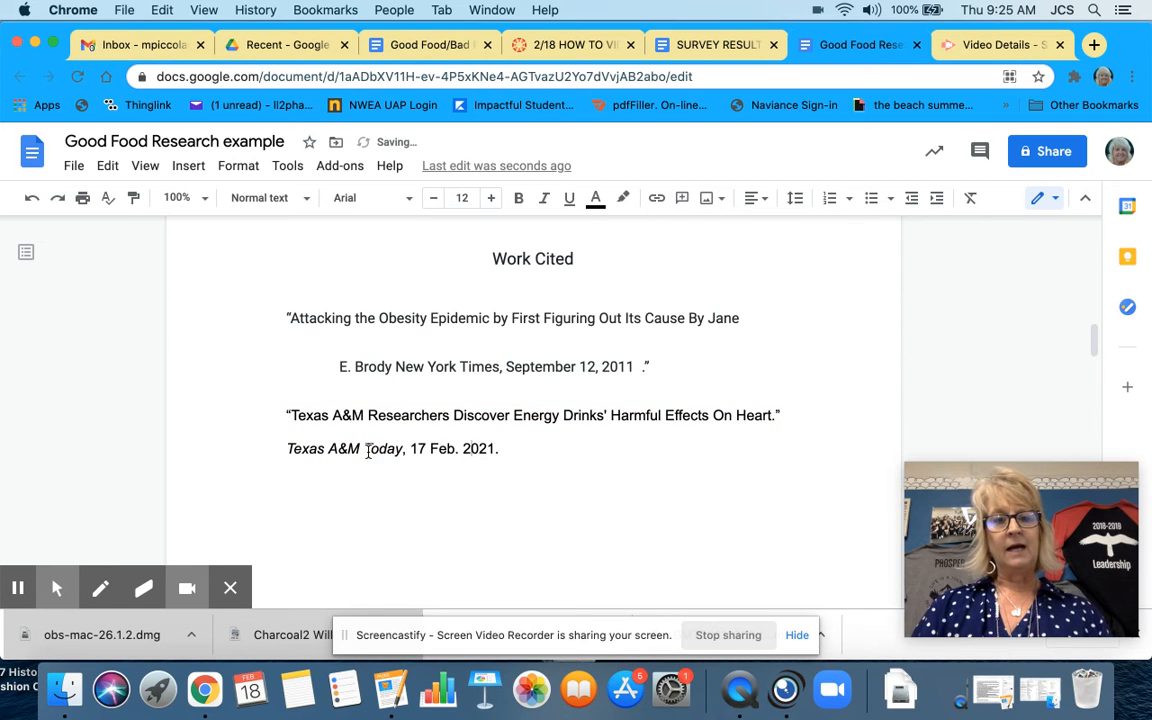
Step: Break the Texas A&M citation before "Texas A&M Today" and indent that second line to match the obesity entry
click(287, 450)
key(Return)
key(Tab)
key(Tab)
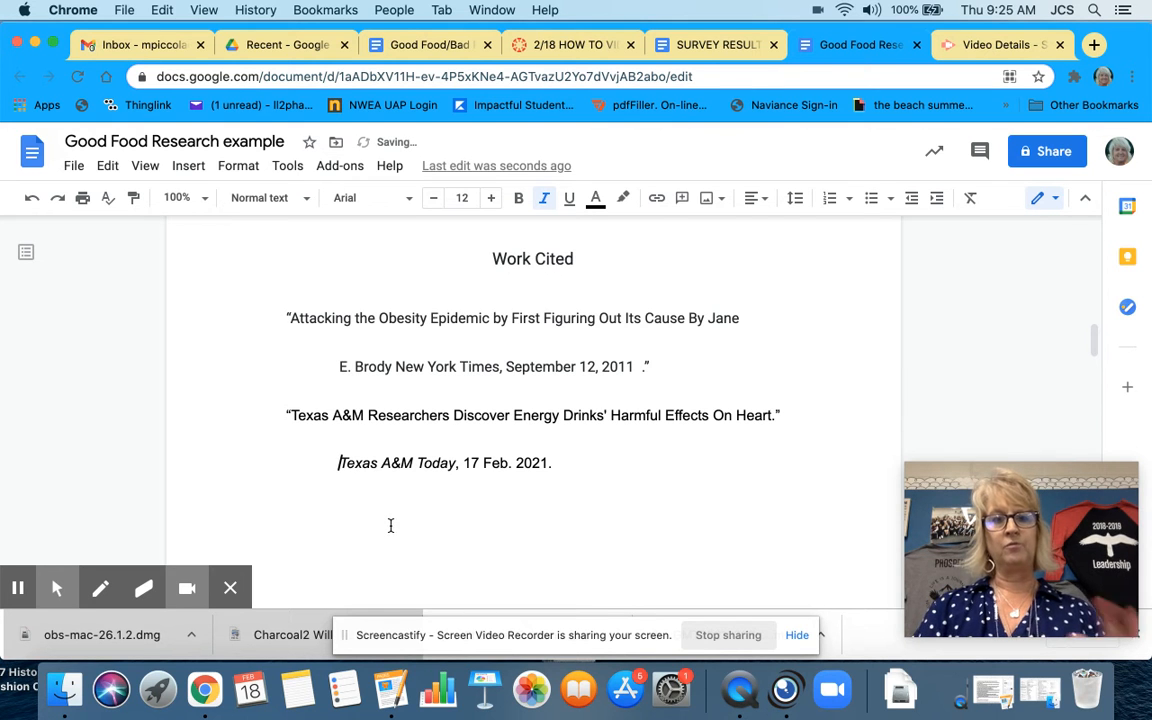
Step: Delete the extra blank lines above the "First and last name" heading on the proposal page
scroll(617, 424, down, 5)
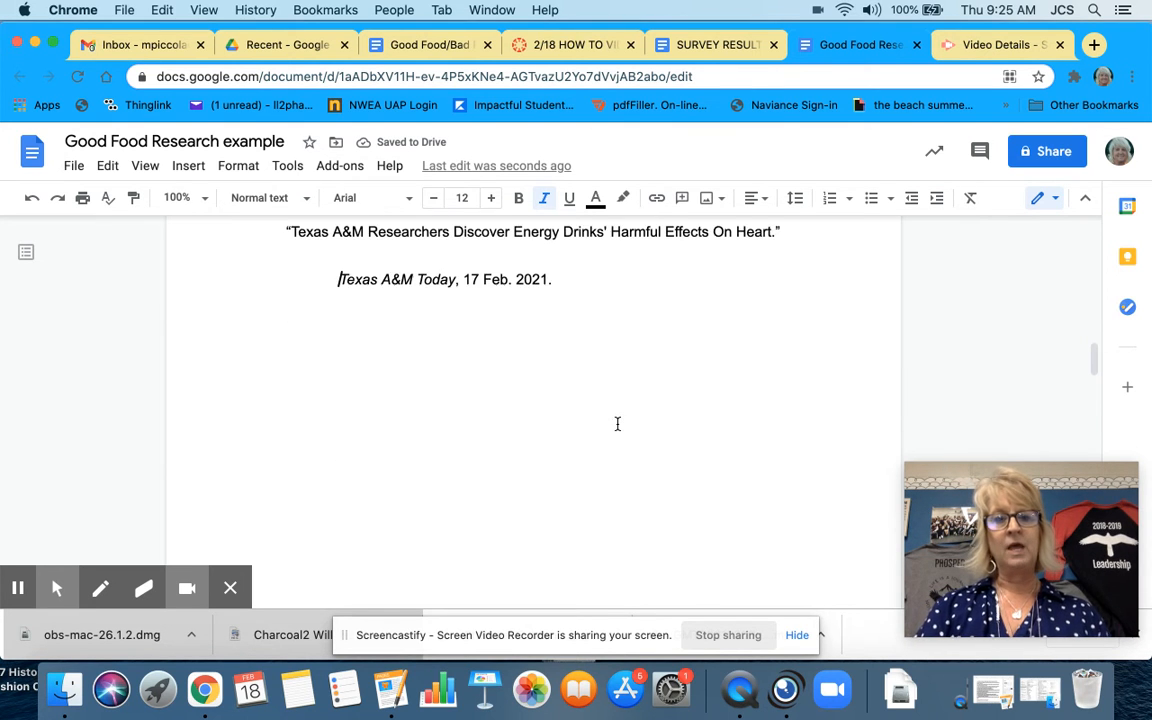
scroll(617, 424, down, 5)
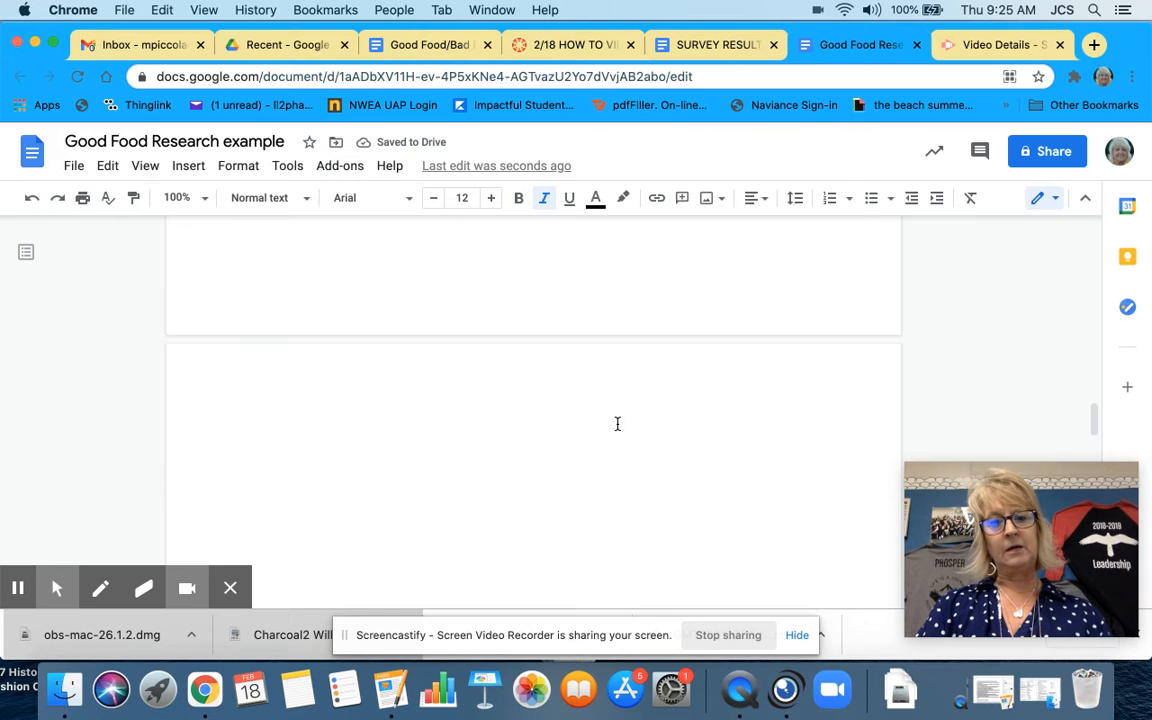
click(234, 340)
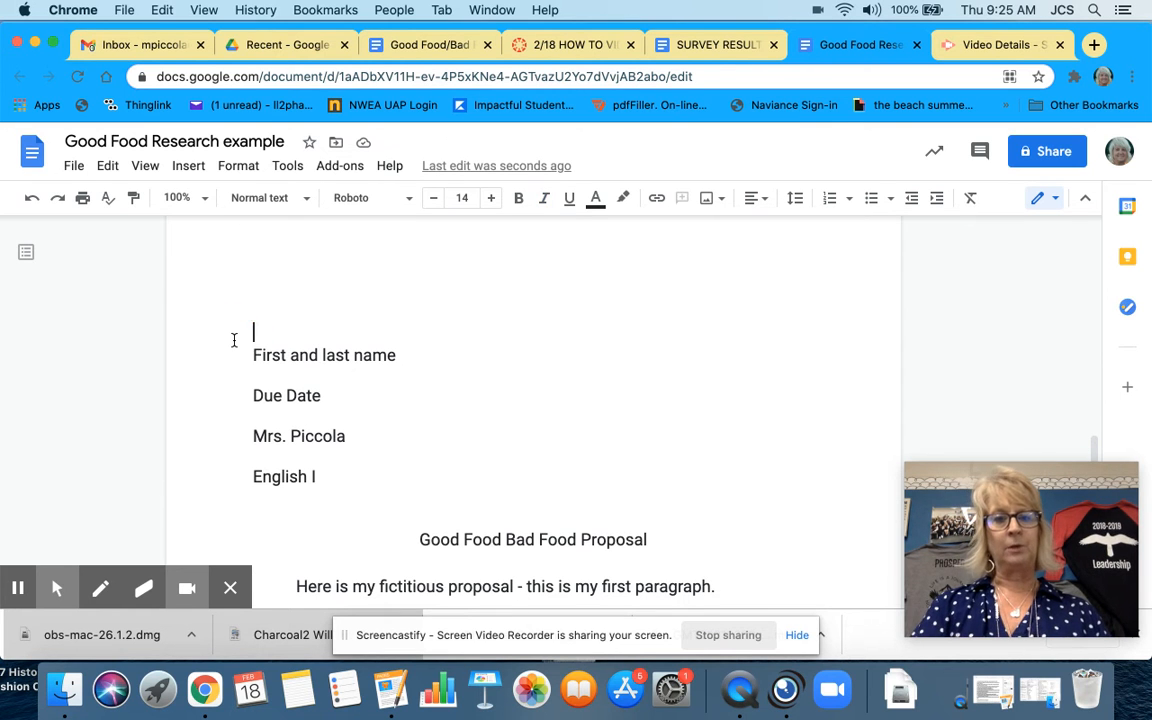
key(BackSpace)
key(BackSpace)
key(BackSpace)
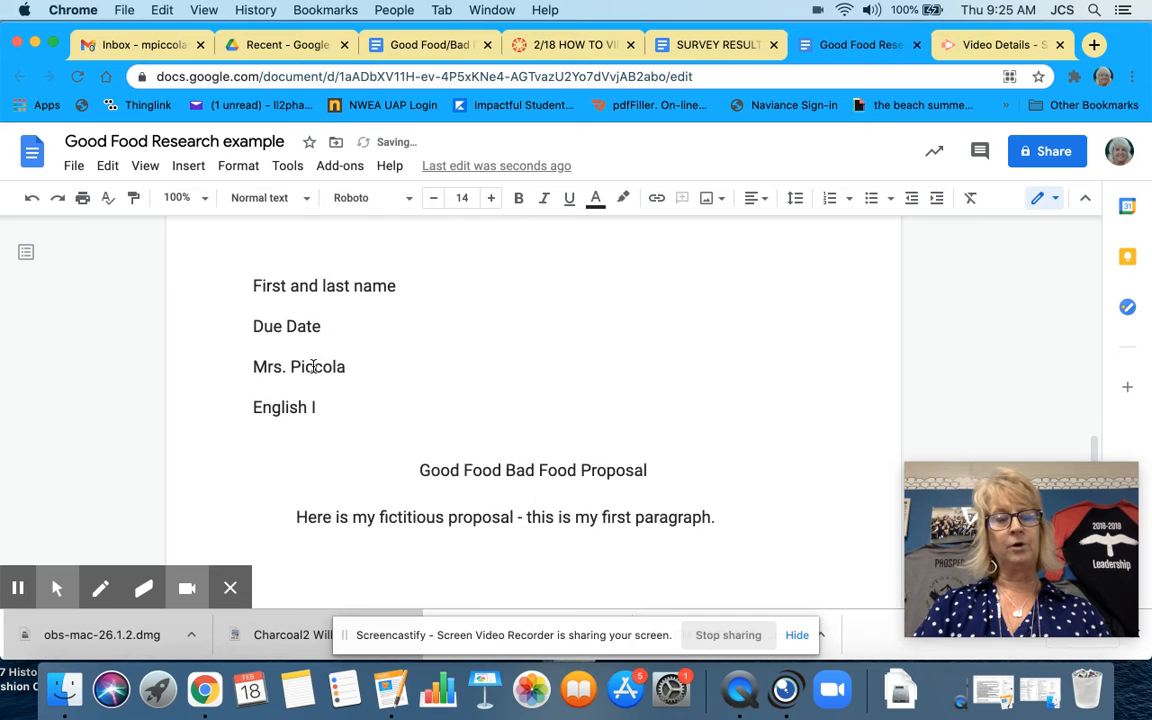
key(BackSpace)
key(BackSpace)
key(BackSpace)
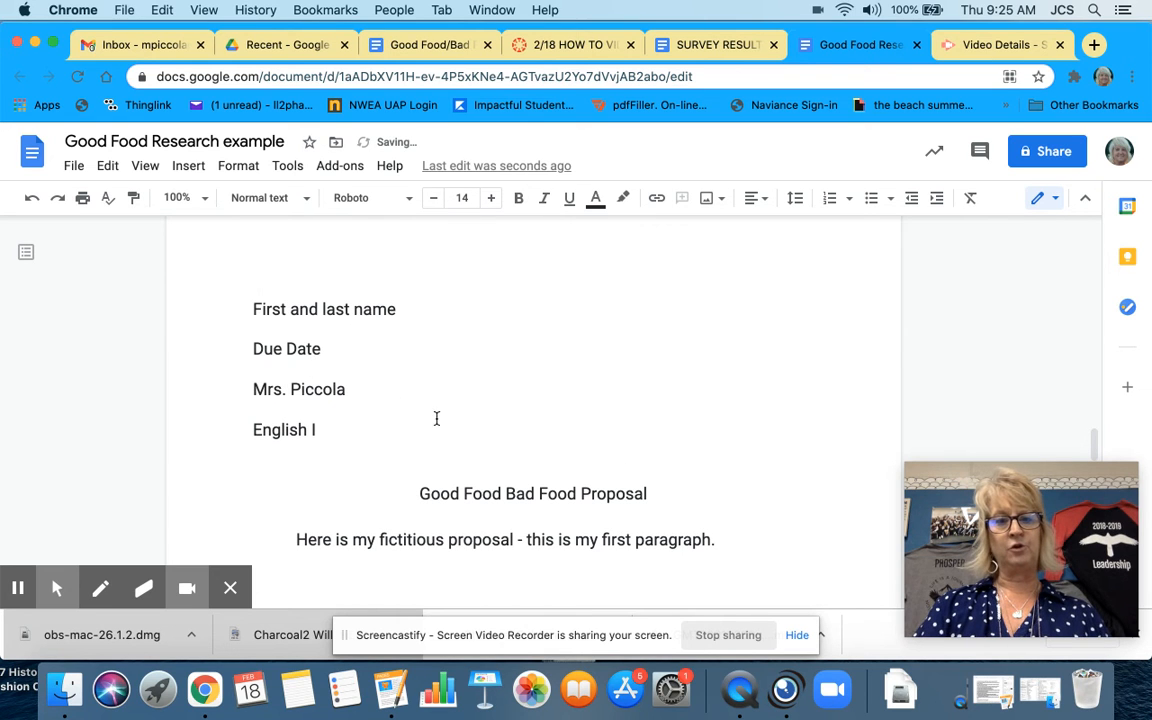
Step: Start a new line after the second paragraph, which ends with "from the survey."
scroll(522, 481, down, 3)
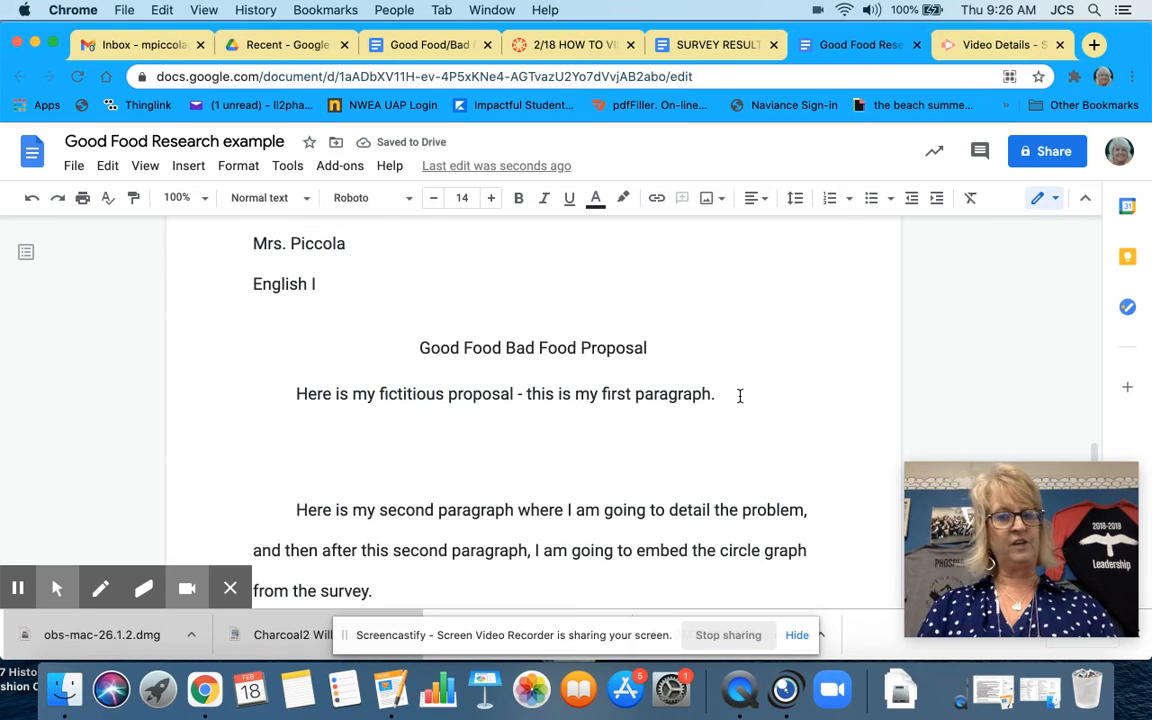
scroll(740, 396, down, 3)
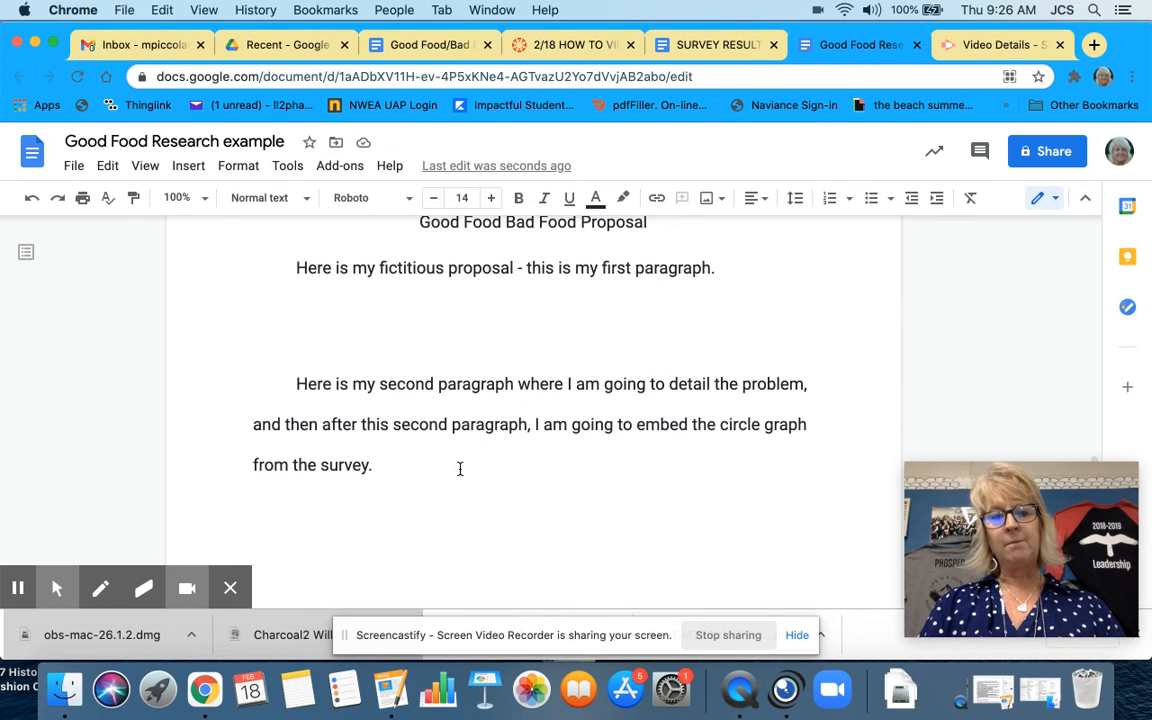
click(420, 474)
key(Return)
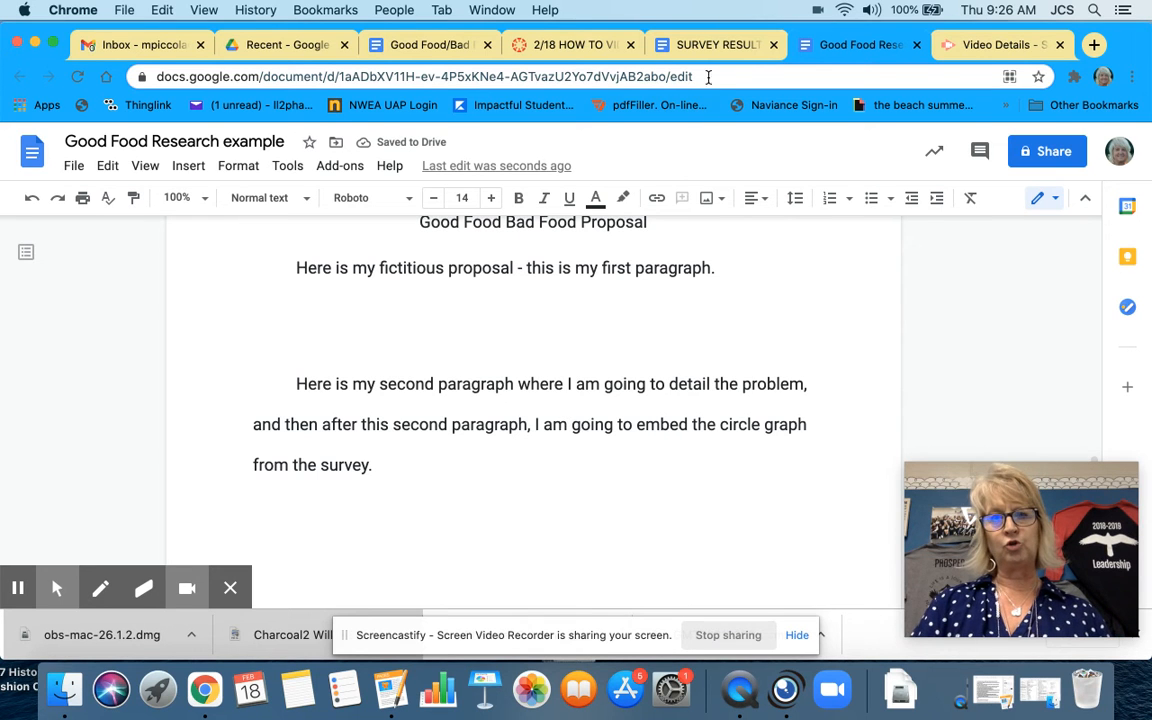
Step: Switch to the SURVEY RESULTS document and capture a screenshot of the "I consume more than one energy drink a week" chart
click(706, 45)
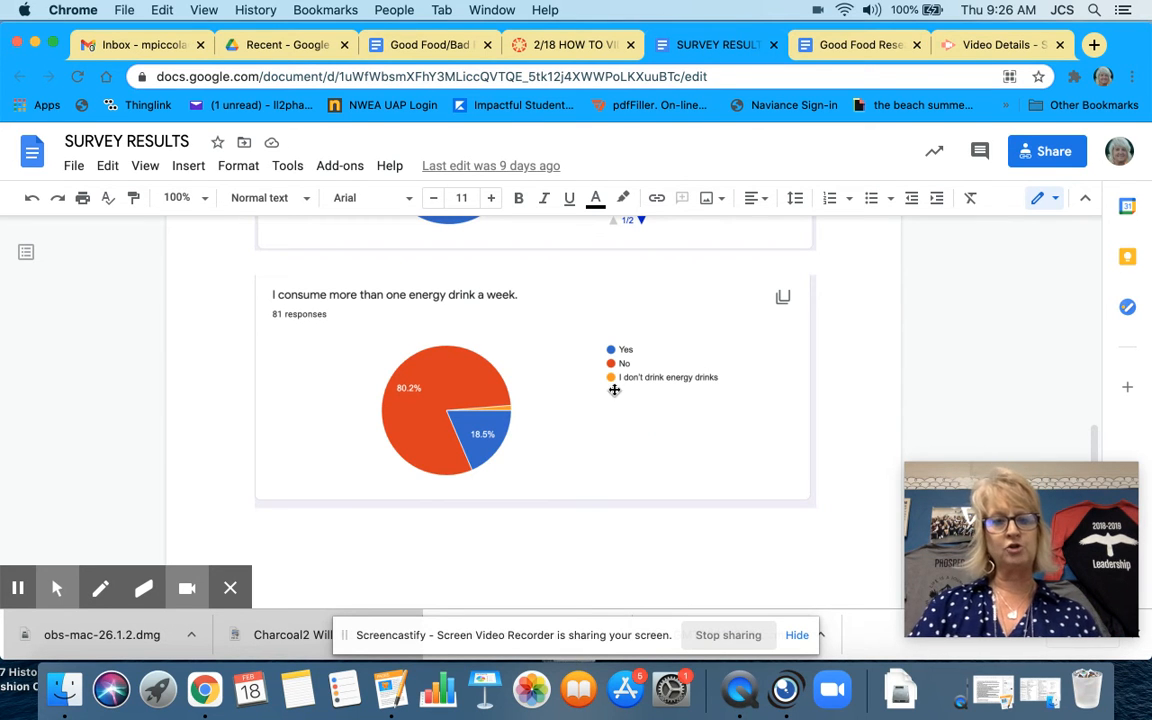
key(super+shift+4)
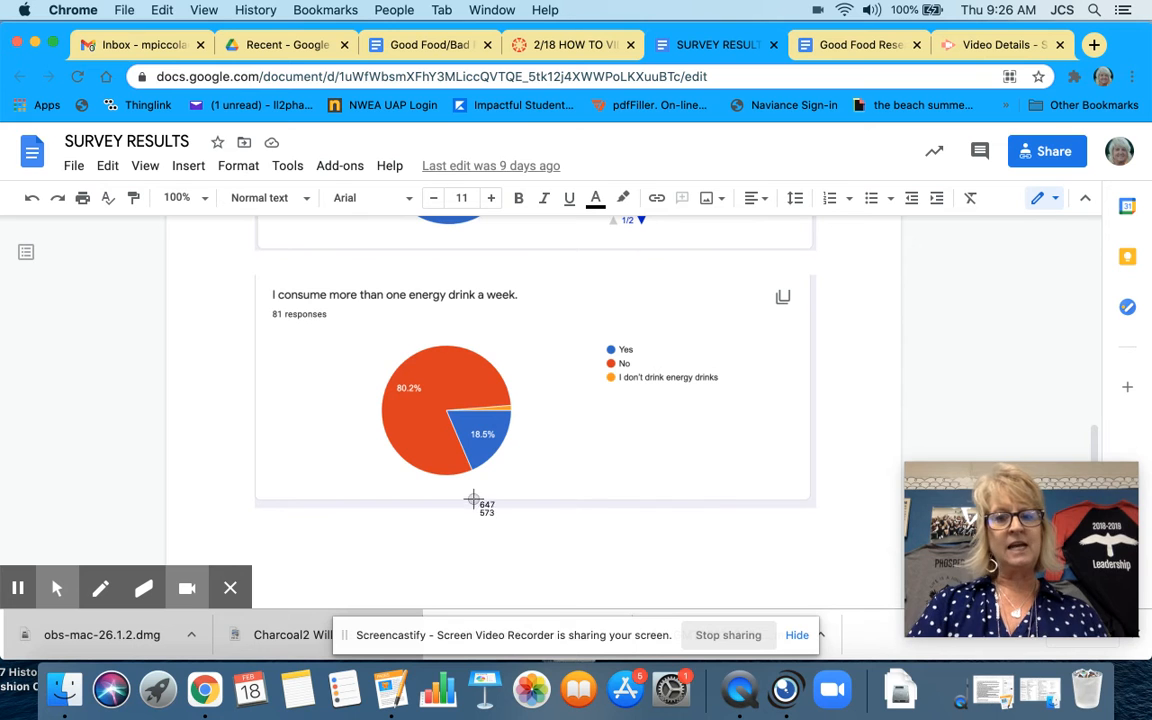
drag(258, 273, 803, 493)
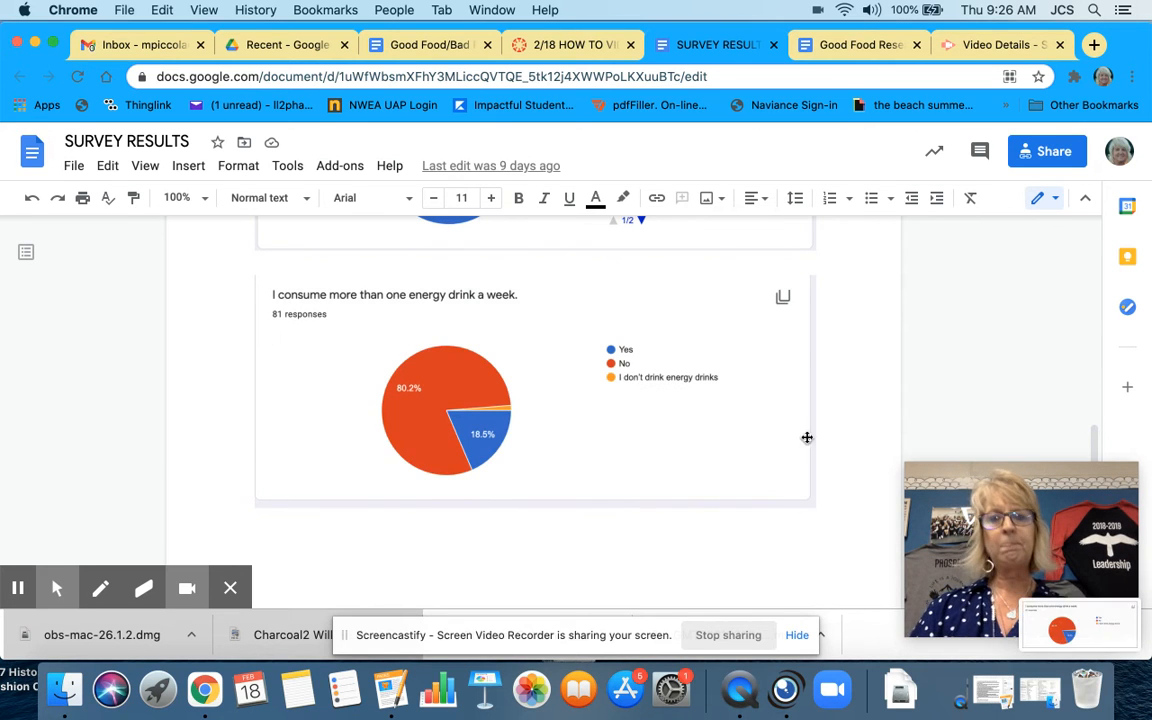
Step: In the Good Food Research example document, insert the Desktop image "Screen Shot 2021-02-18 at 9.26.16 AM" below the second paragraph
click(863, 46)
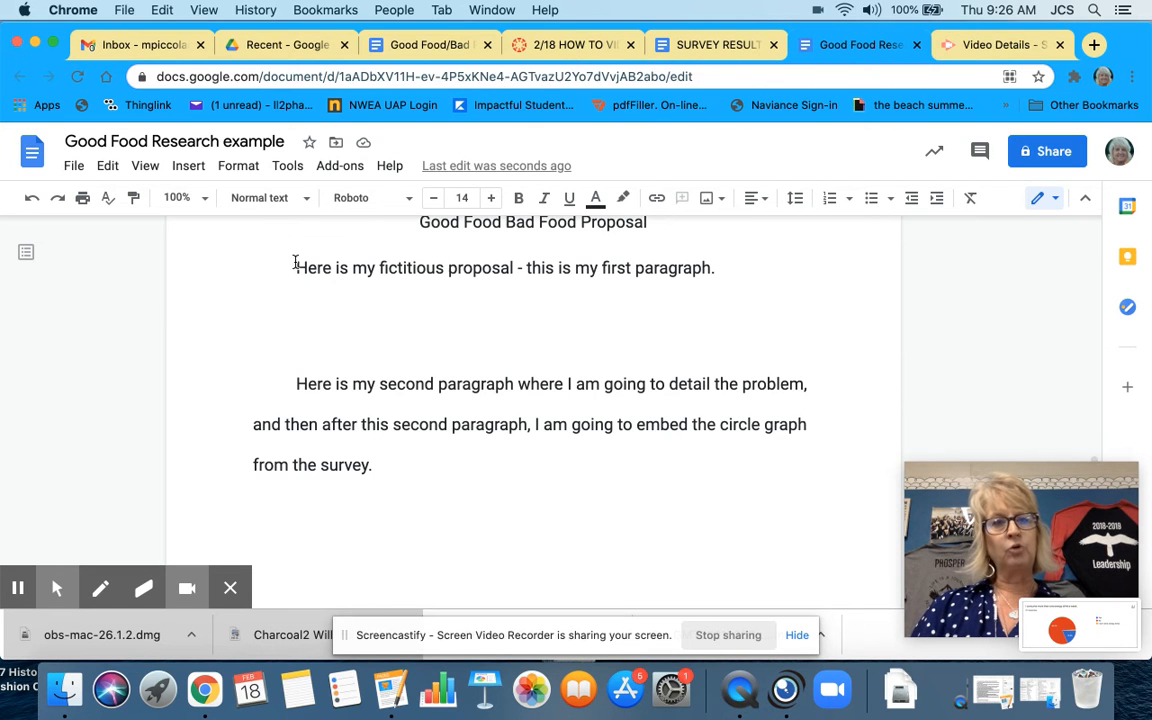
click(199, 167)
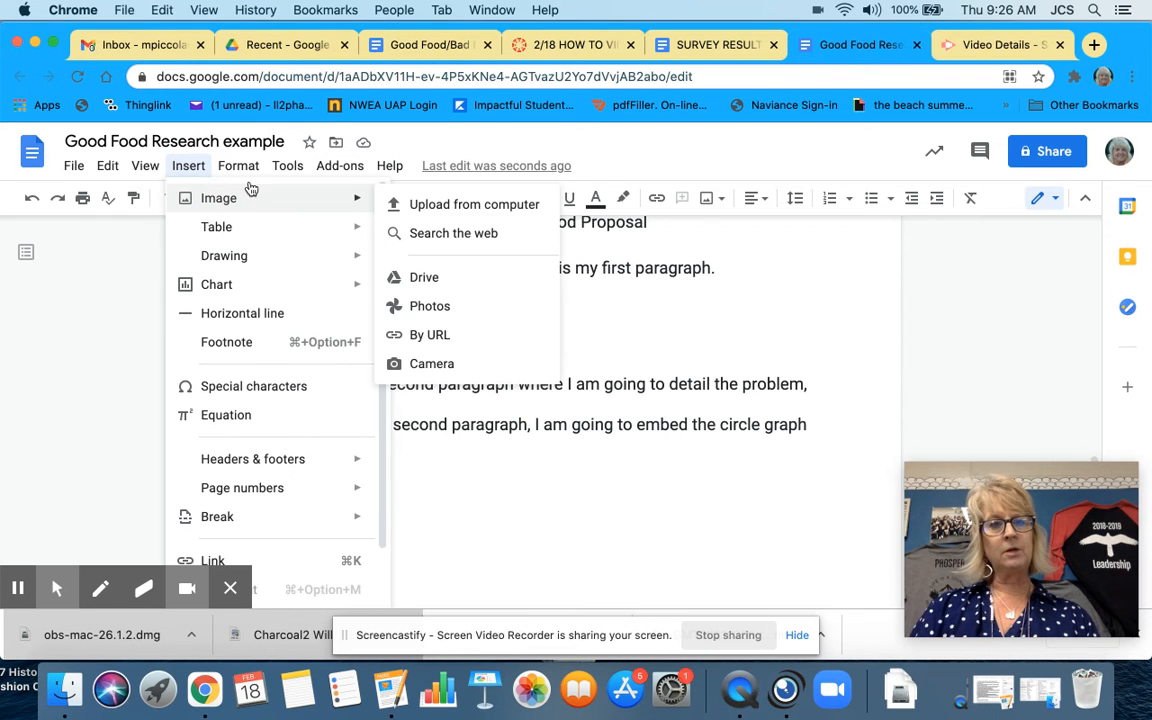
mouse_move(238, 197)
click(395, 204)
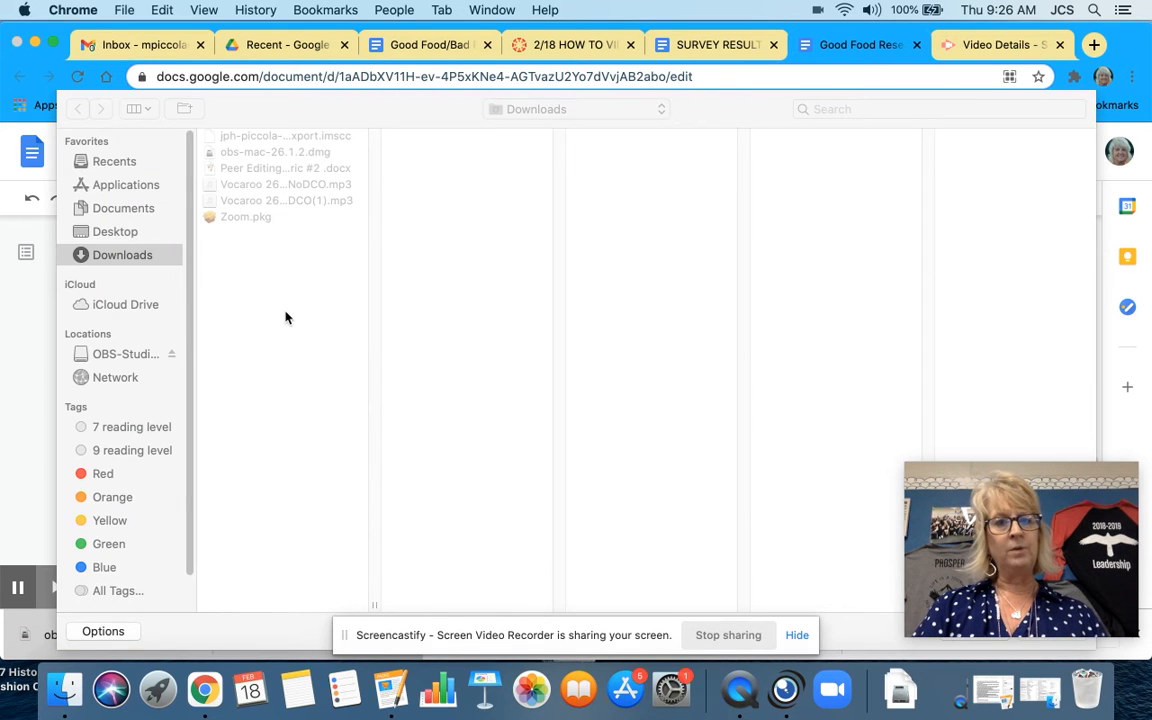
click(122, 236)
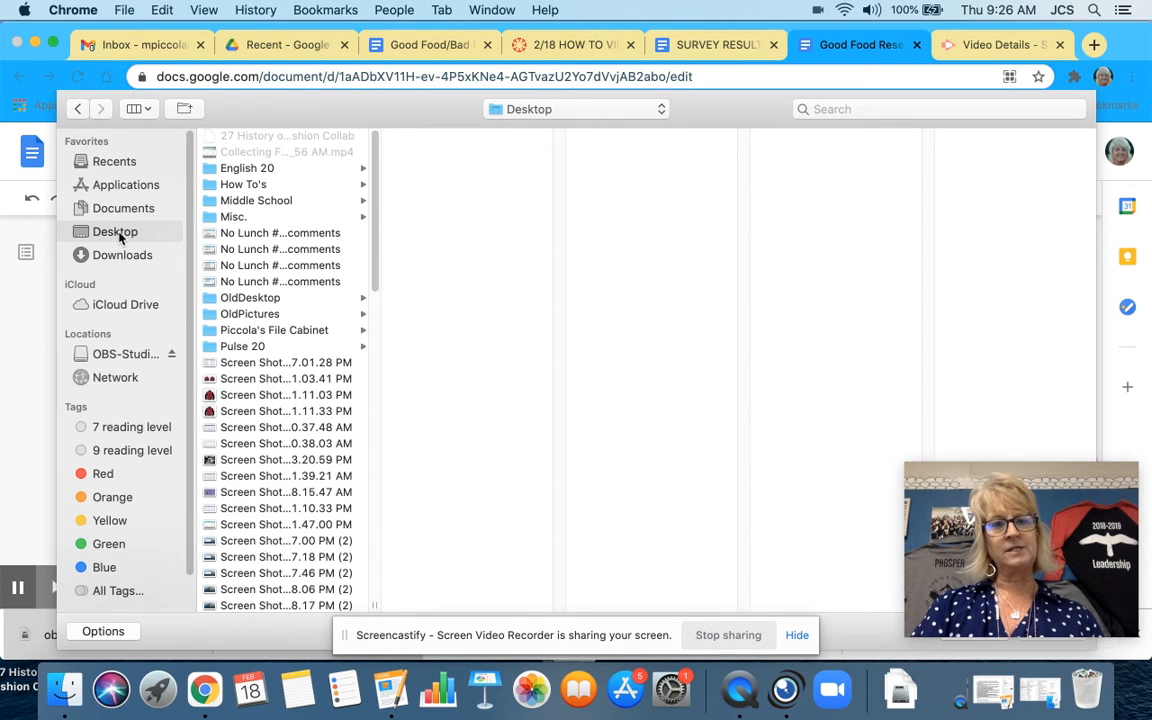
scroll(304, 442, down, 10)
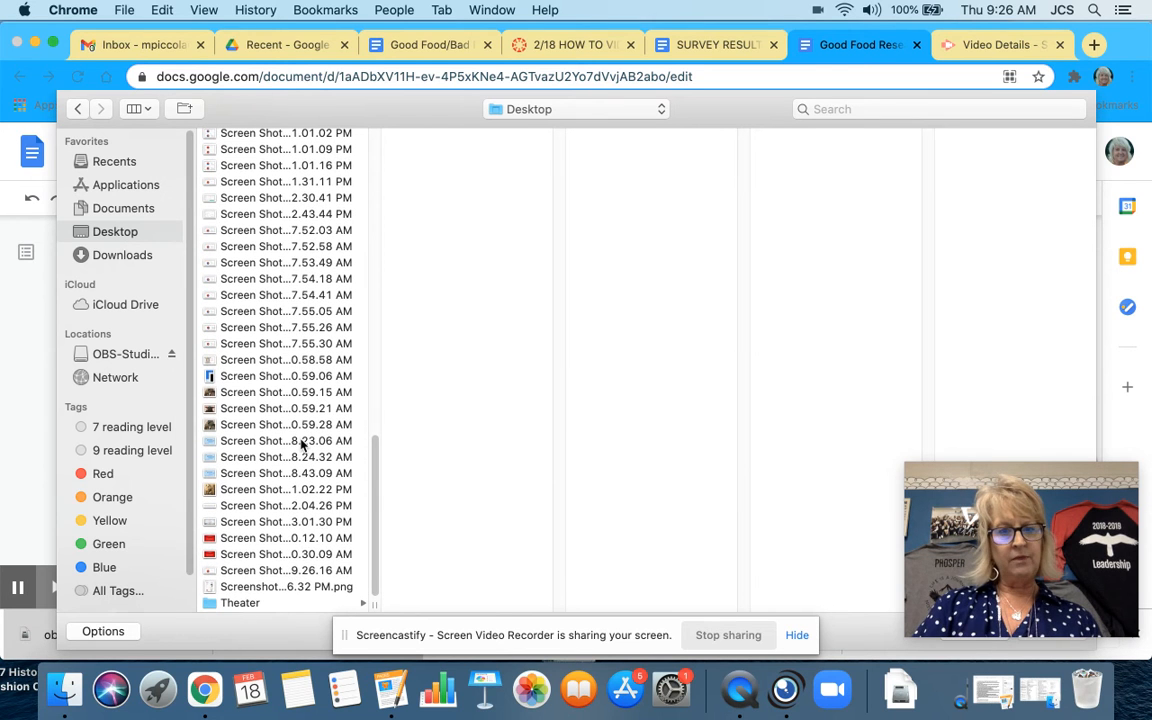
click(243, 574)
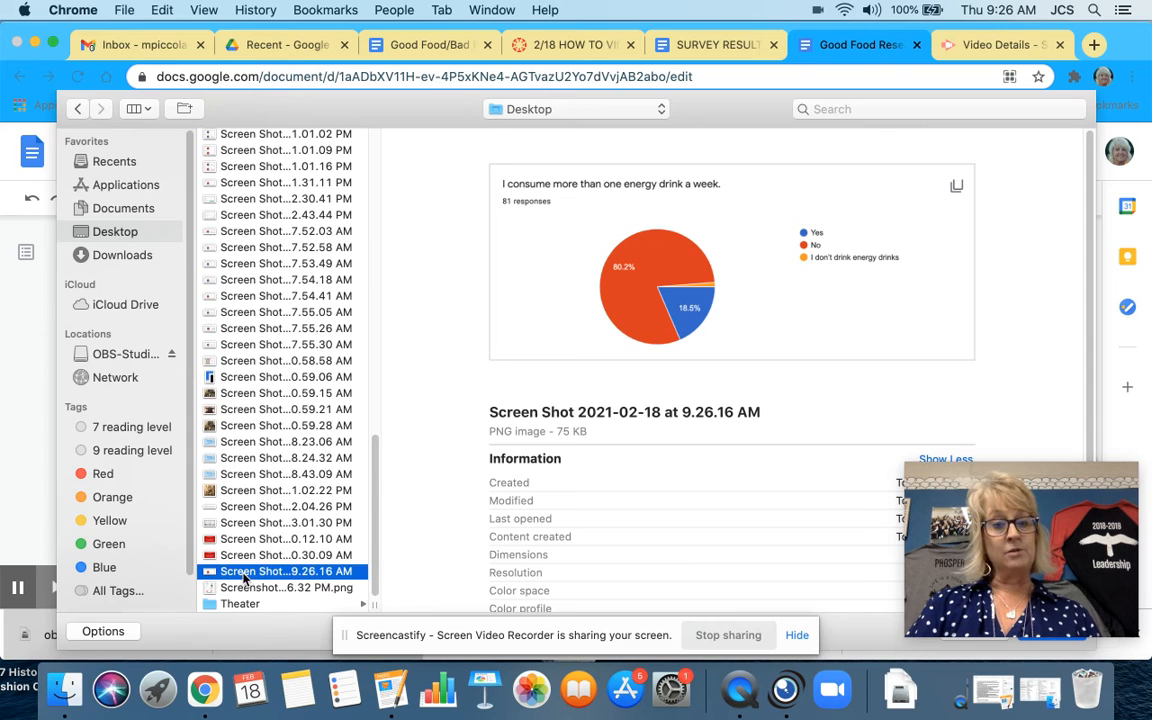
key(Return)
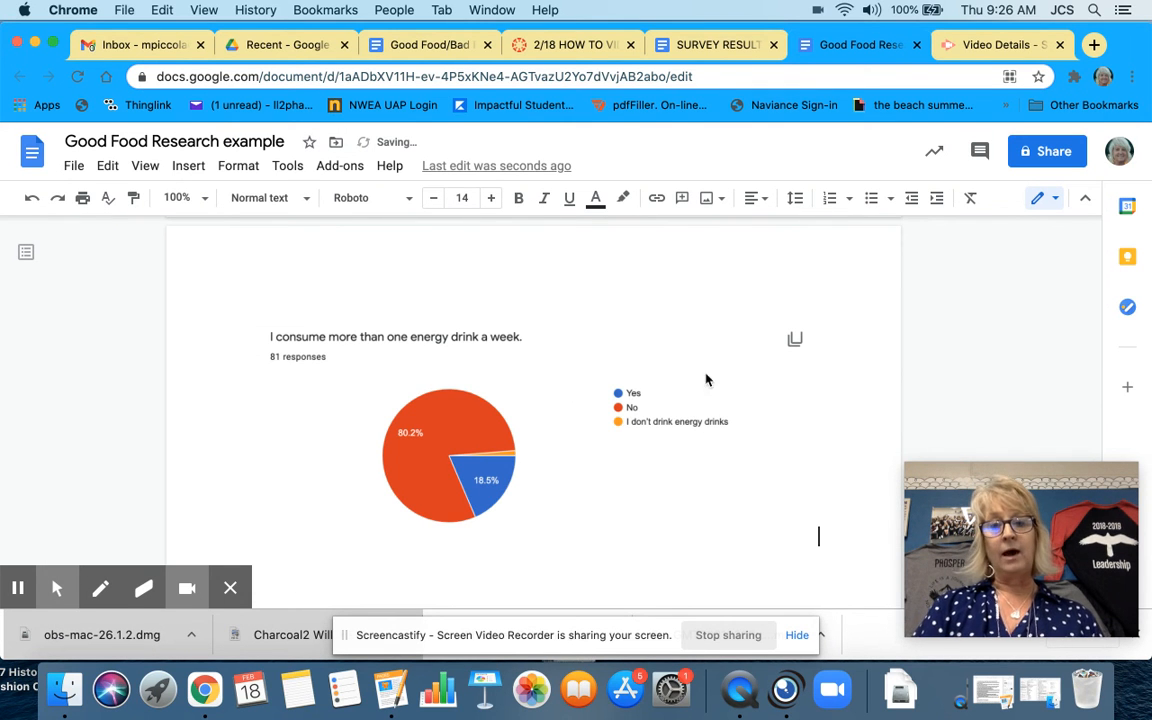
Step: Shrink the inserted energy drink chart proportionally so it fits directly below the second paragraph on the same page
click(740, 450)
drag(817, 312, 665, 360)
scroll(738, 402, down, 1)
scroll(738, 402, up, 10)
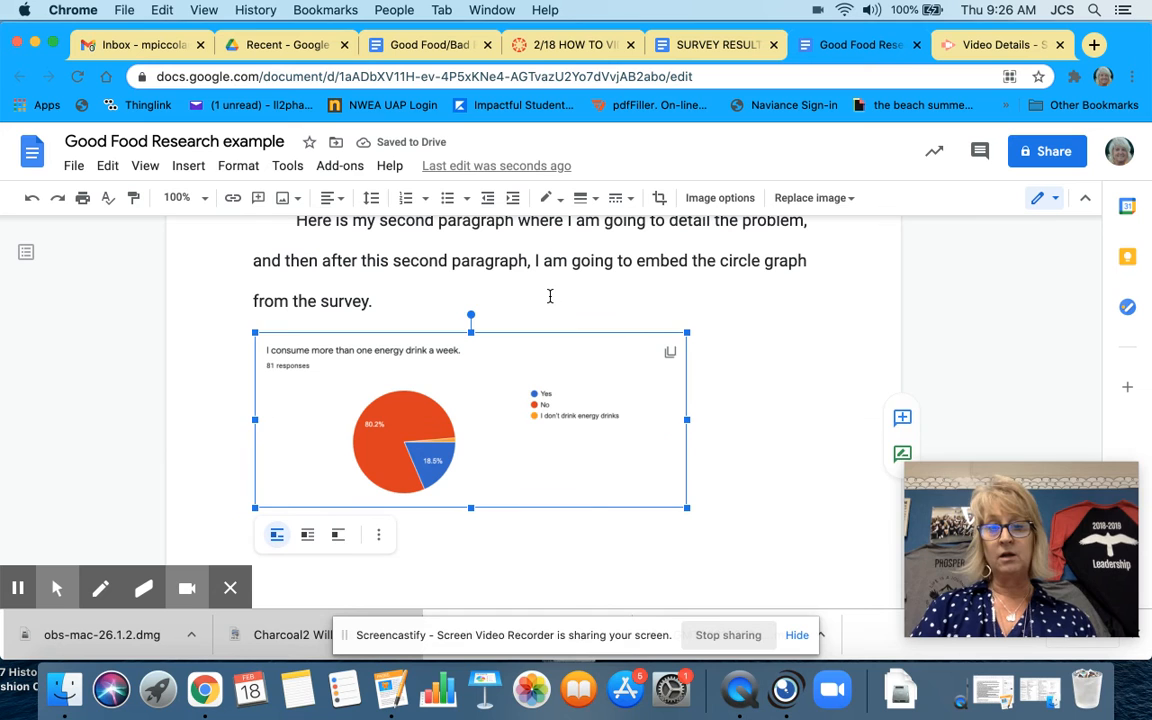
click(549, 296)
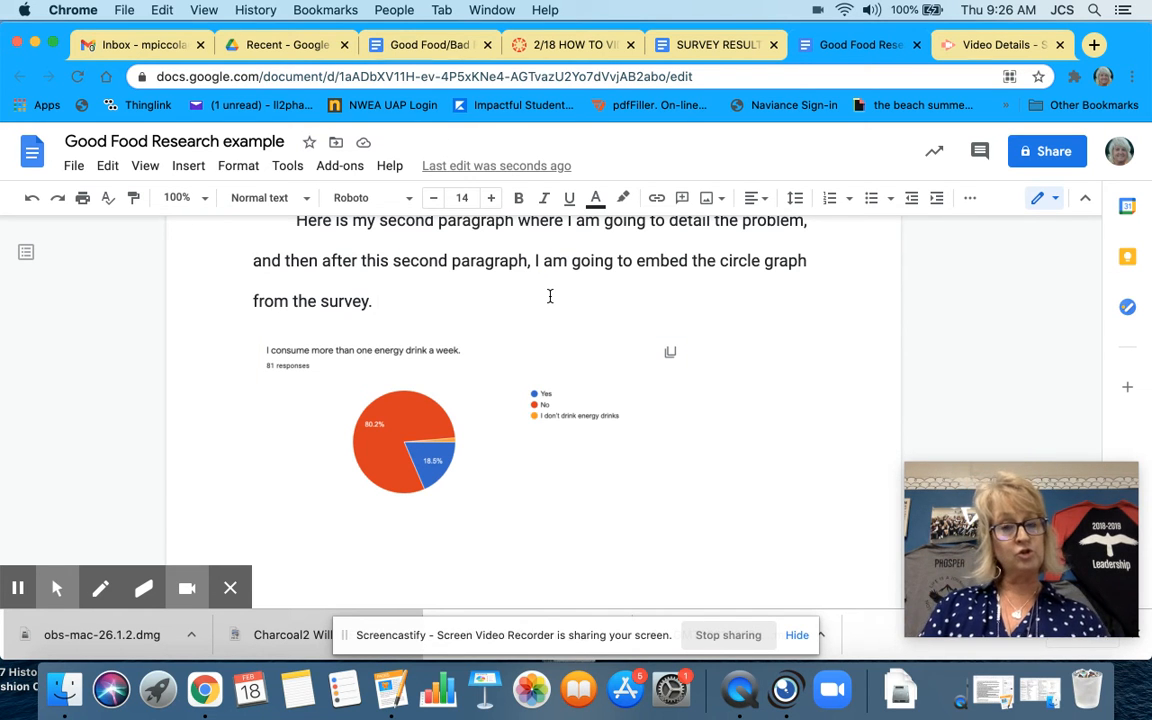
Step: Copy the quotation from "In it, researchers observed cardiomyocytes" through "(par. 3)" in the notes for use in the third paragraph
scroll(633, 374, down, 5)
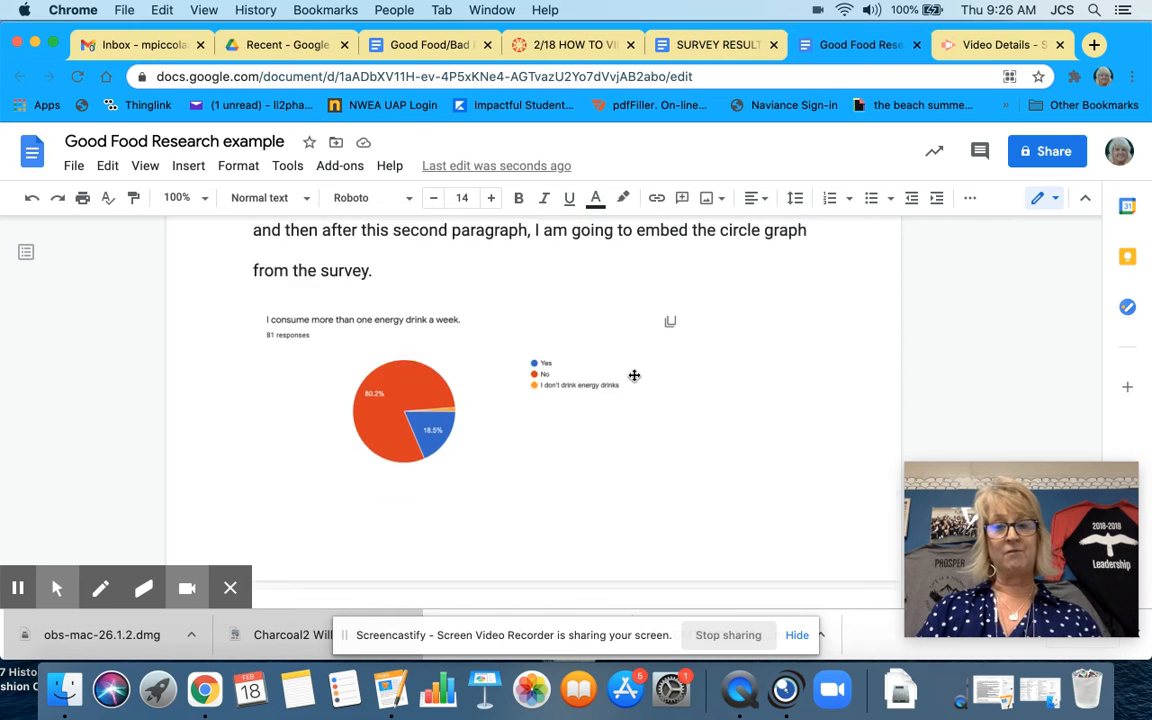
scroll(633, 374, down, 2)
click(404, 496)
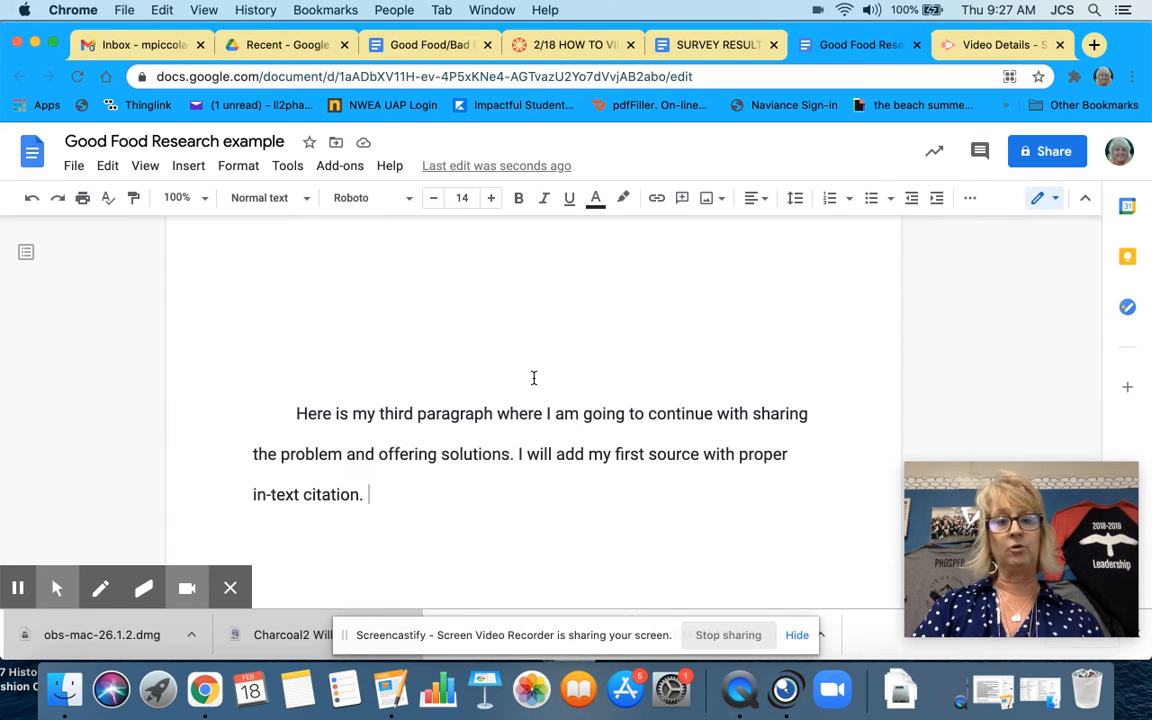
scroll(533, 377, up, 5)
scroll(533, 377, up, 15)
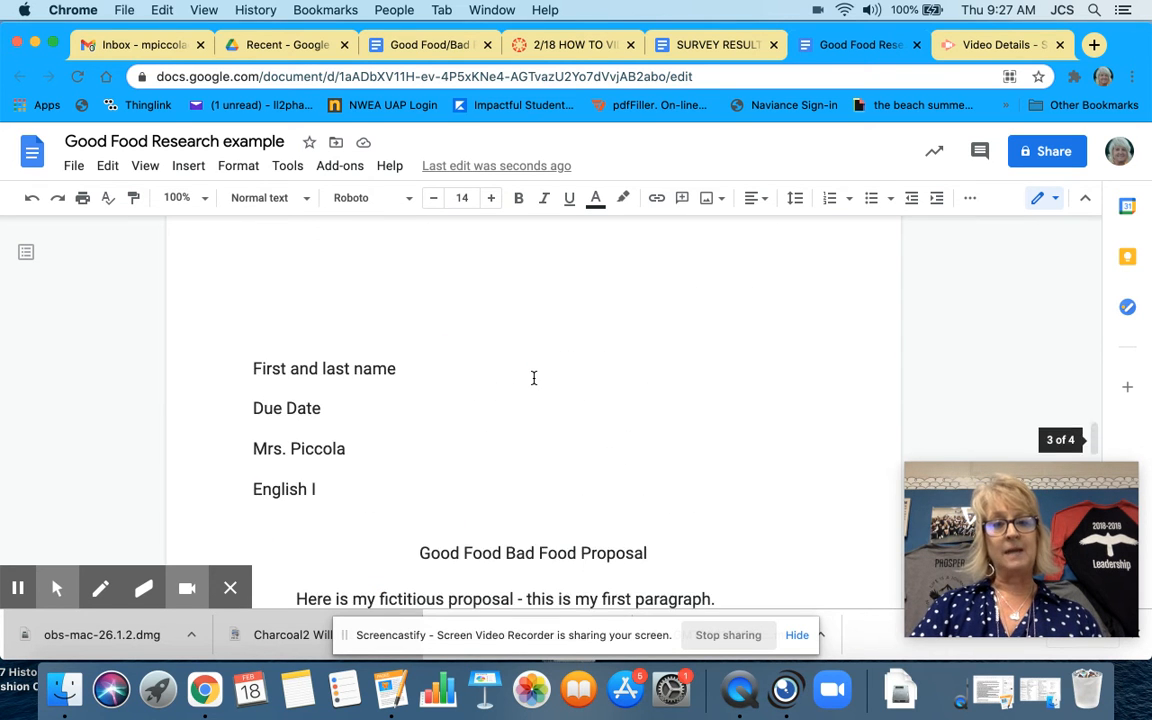
scroll(533, 377, up, 15)
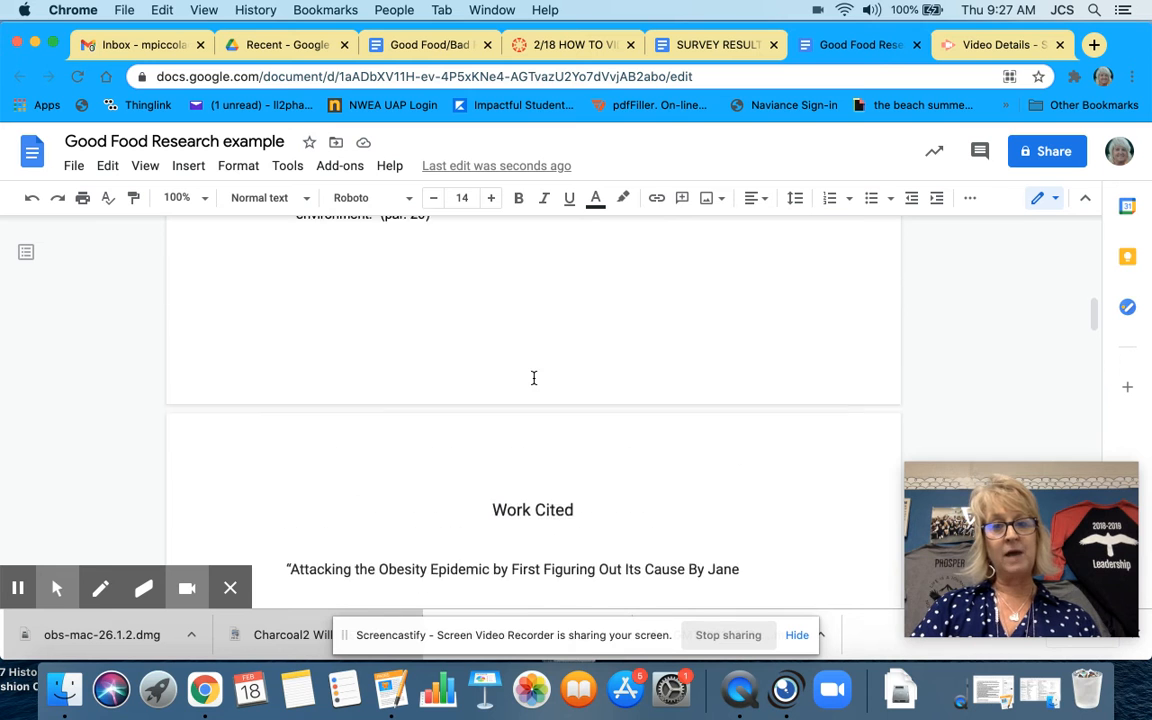
scroll(533, 377, up, 4)
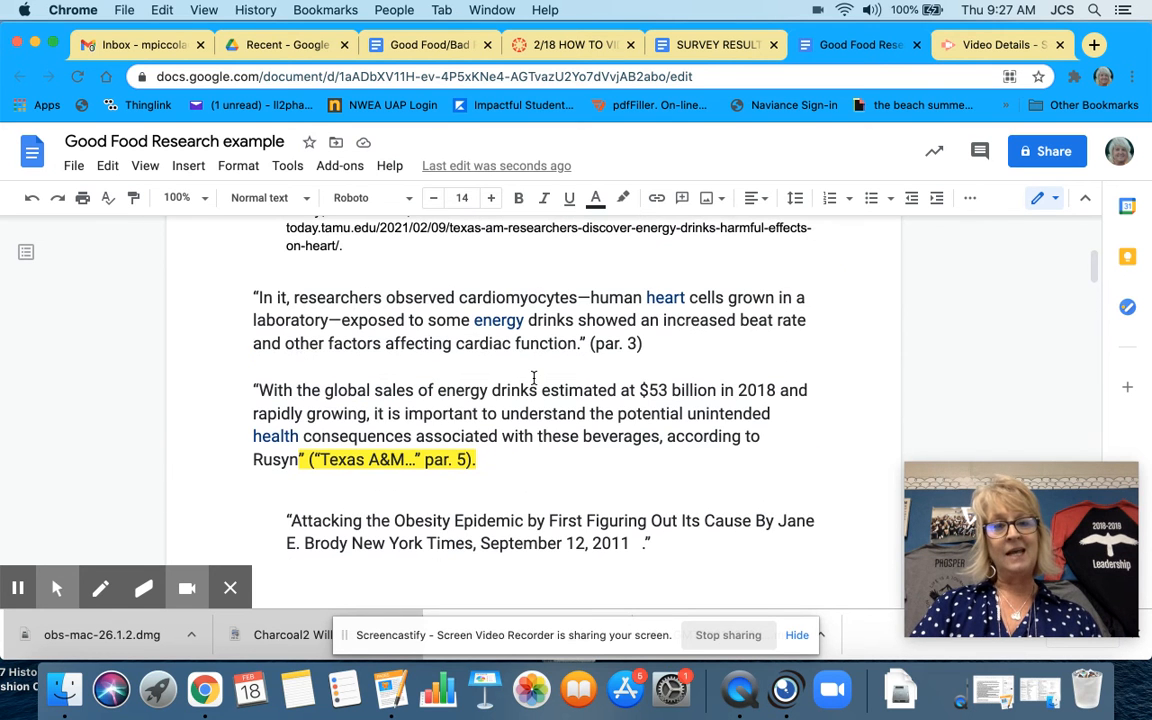
drag(645, 350, 243, 291)
key(super+c)
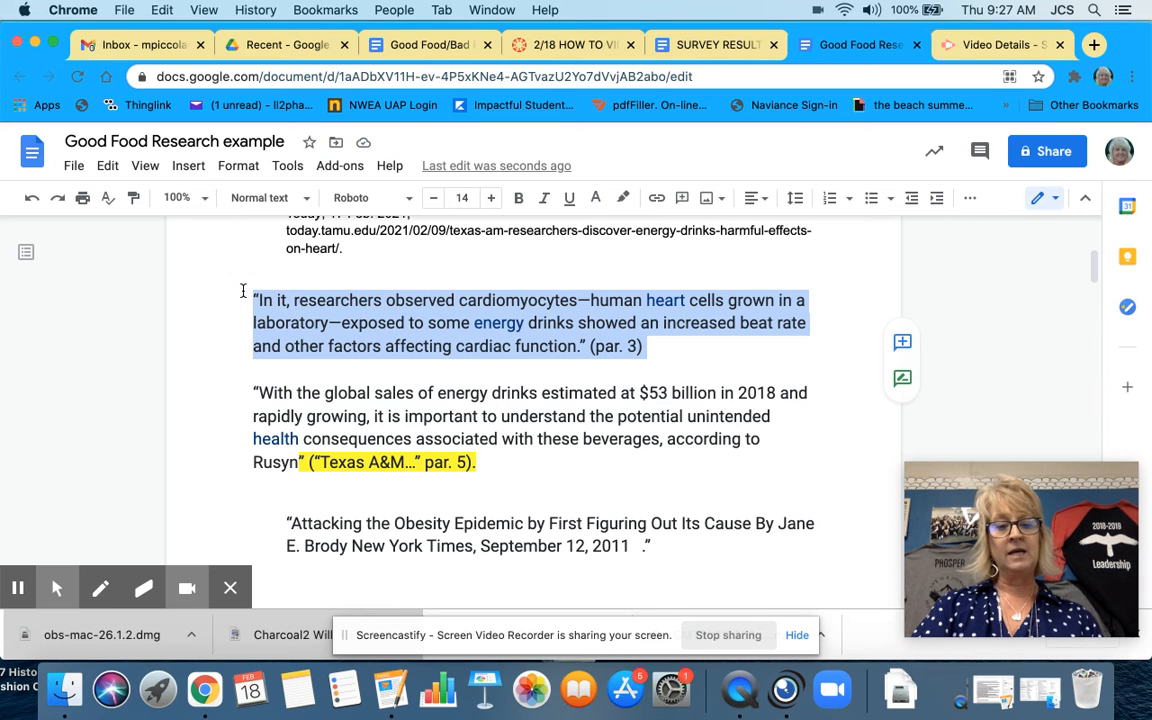
Step: Paste the copied cardiomyocytes quotation at the end of the third paragraph, right after "in-text citation."
scroll(557, 448, down, 15)
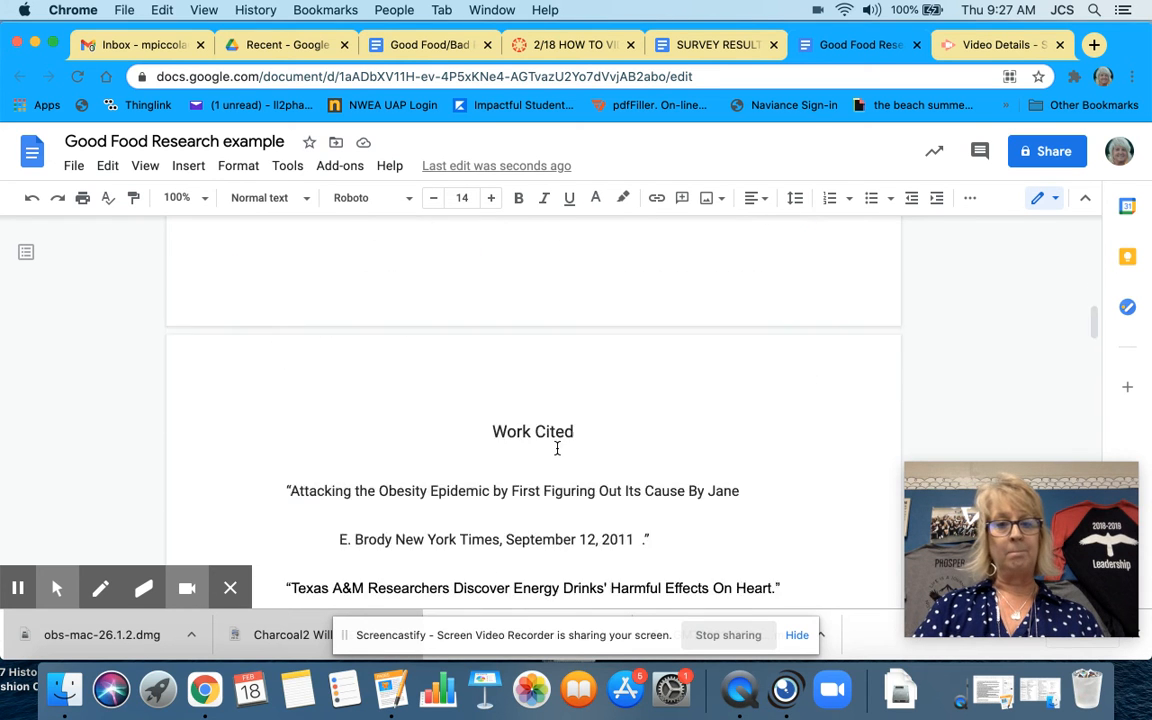
scroll(557, 448, down, 10)
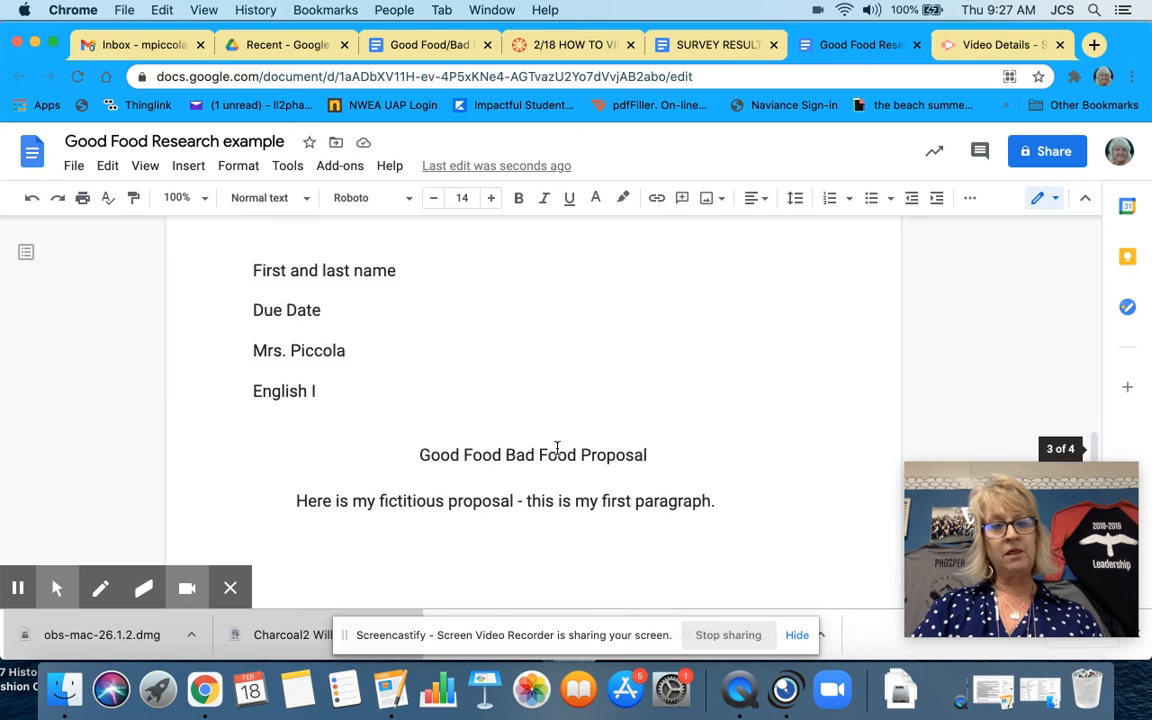
scroll(552, 444, down, 8)
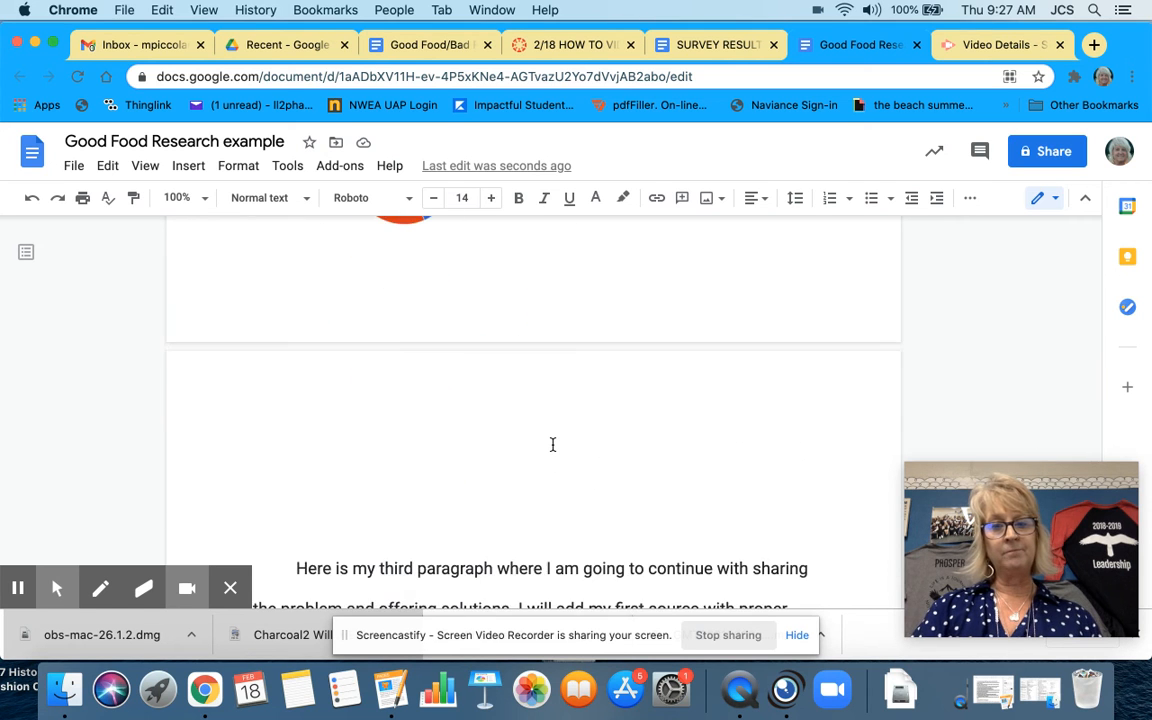
click(420, 400)
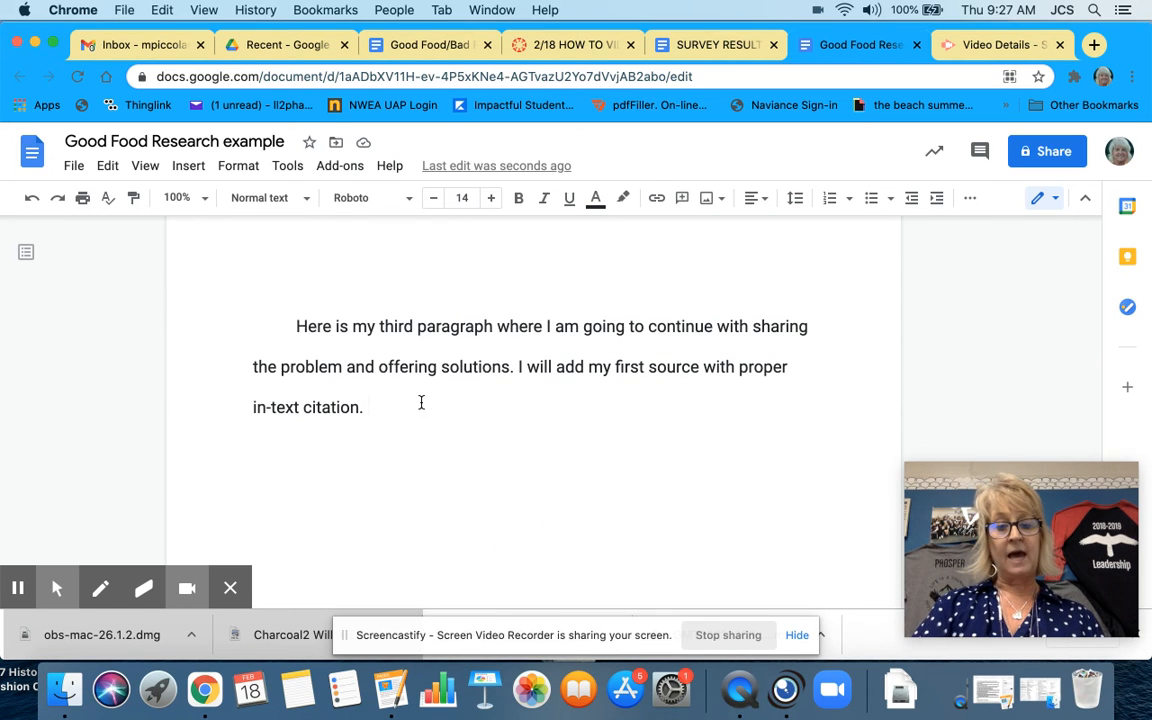
key(super+v)
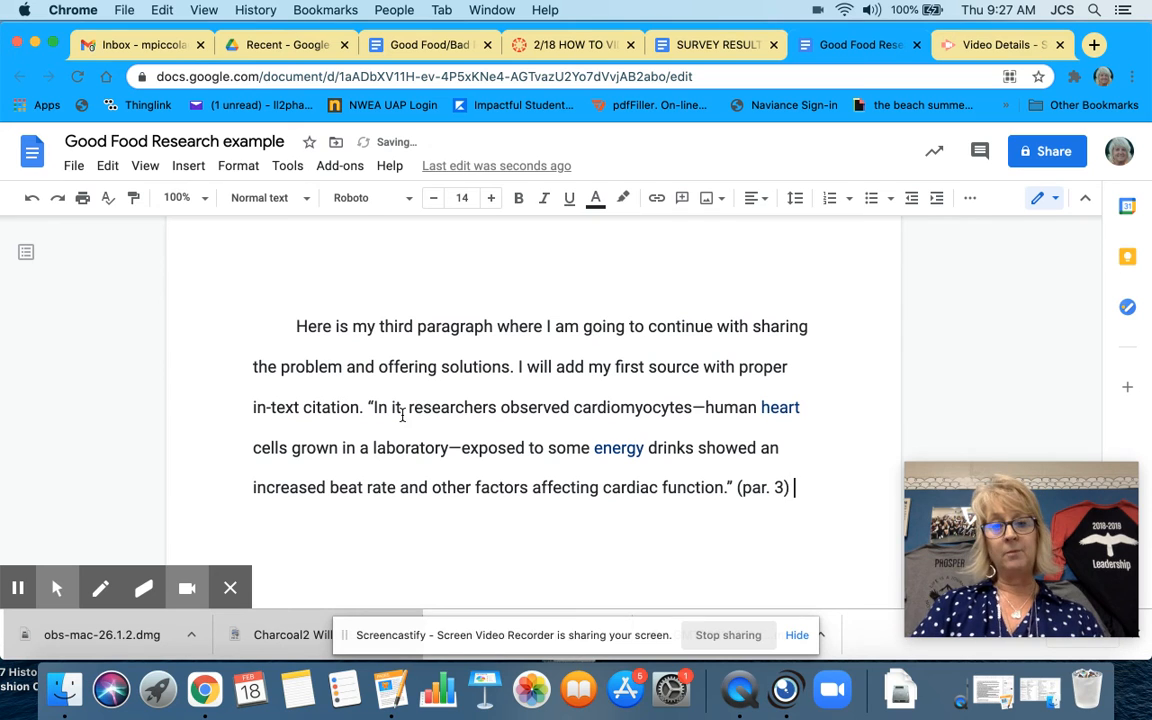
Step: Remove the period inside the closing quotation mark after "cardiac function", keeping the quotation mark and a space before "(par. 3)"
click(747, 489)
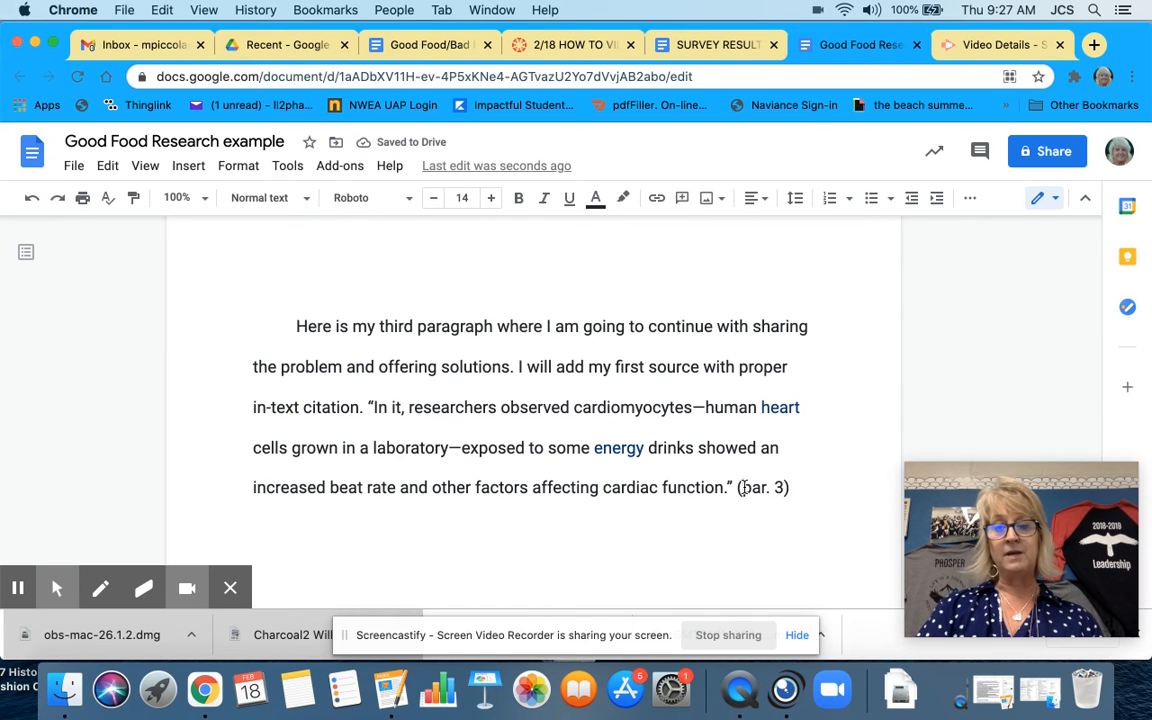
click(732, 489)
key(BackSpace)
key(BackSpace)
text(")
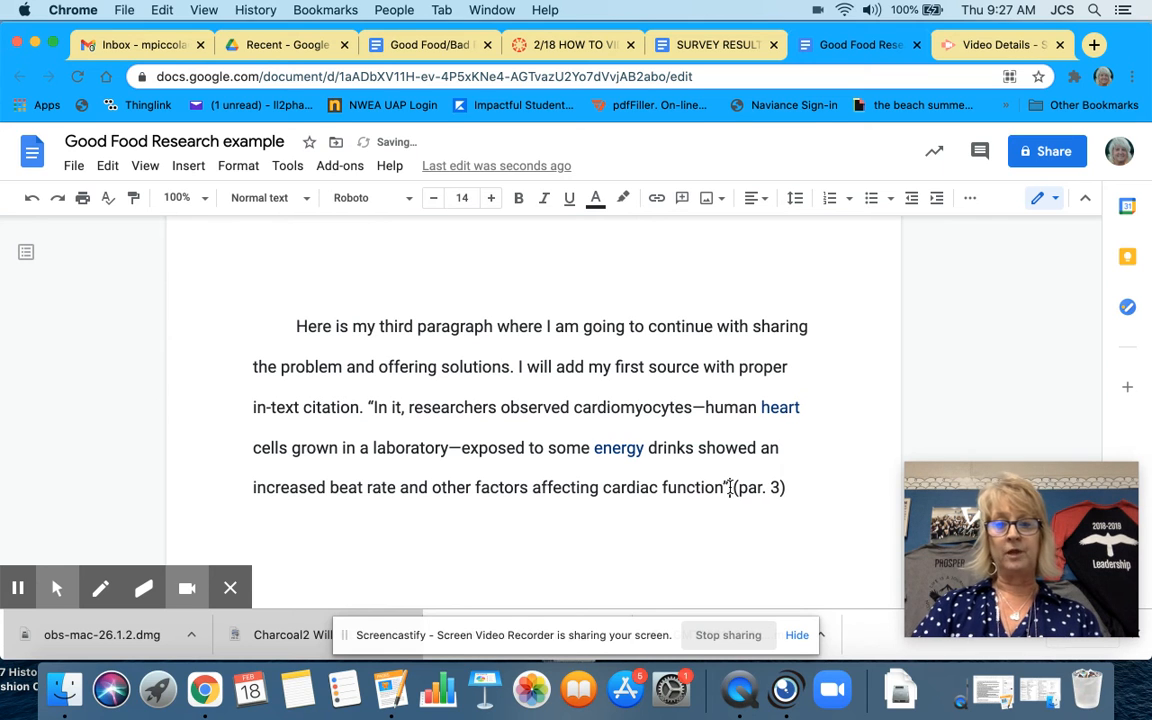
key(BackSpace)
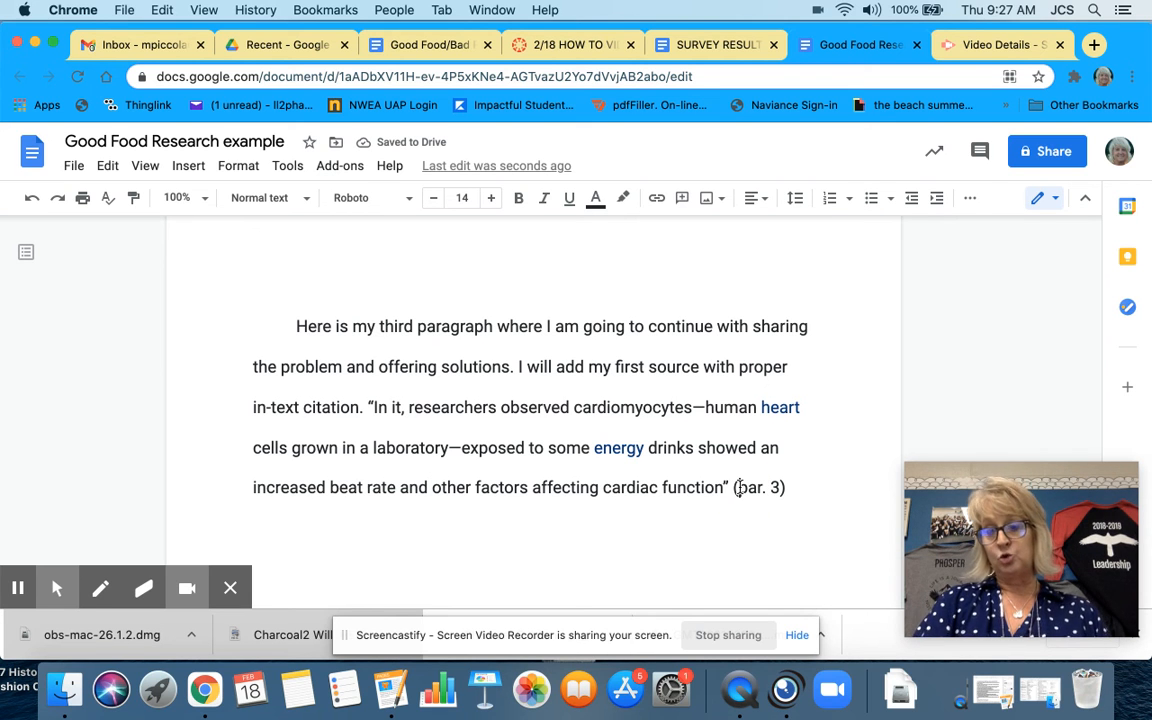
Step: Copy "Texas A&M" from the start of the article title in the second Work Cited entry
scroll(740, 487, up, 20)
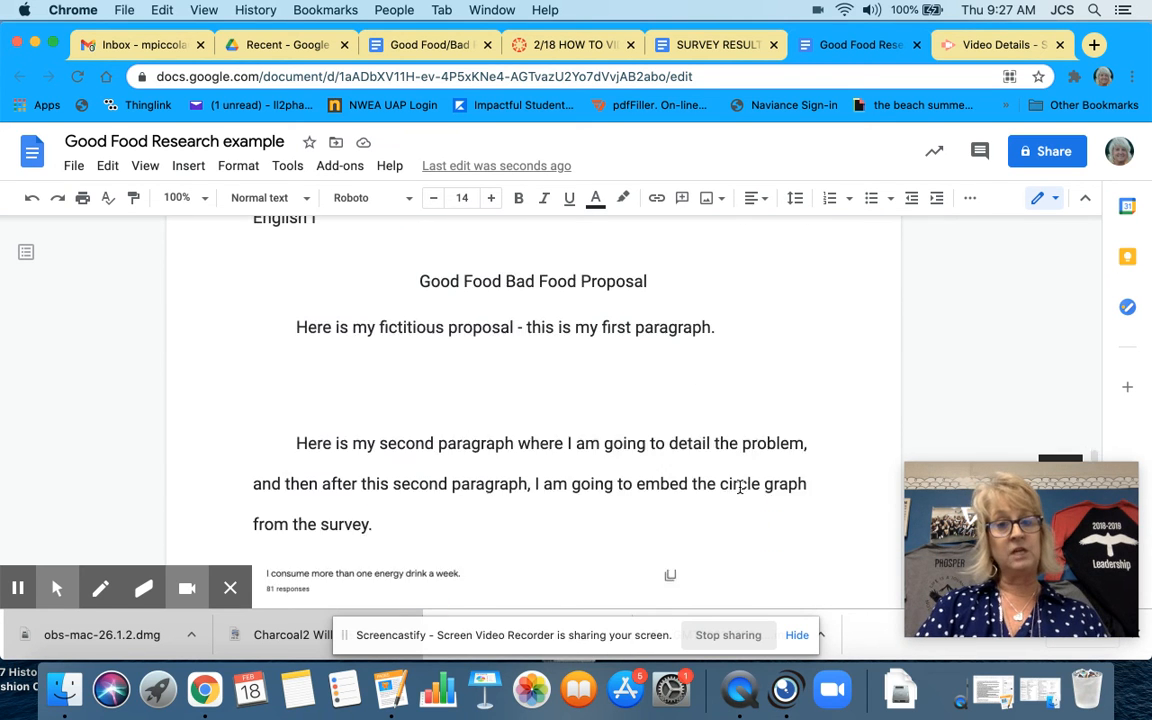
scroll(740, 487, down, 20)
scroll(740, 487, up, 10)
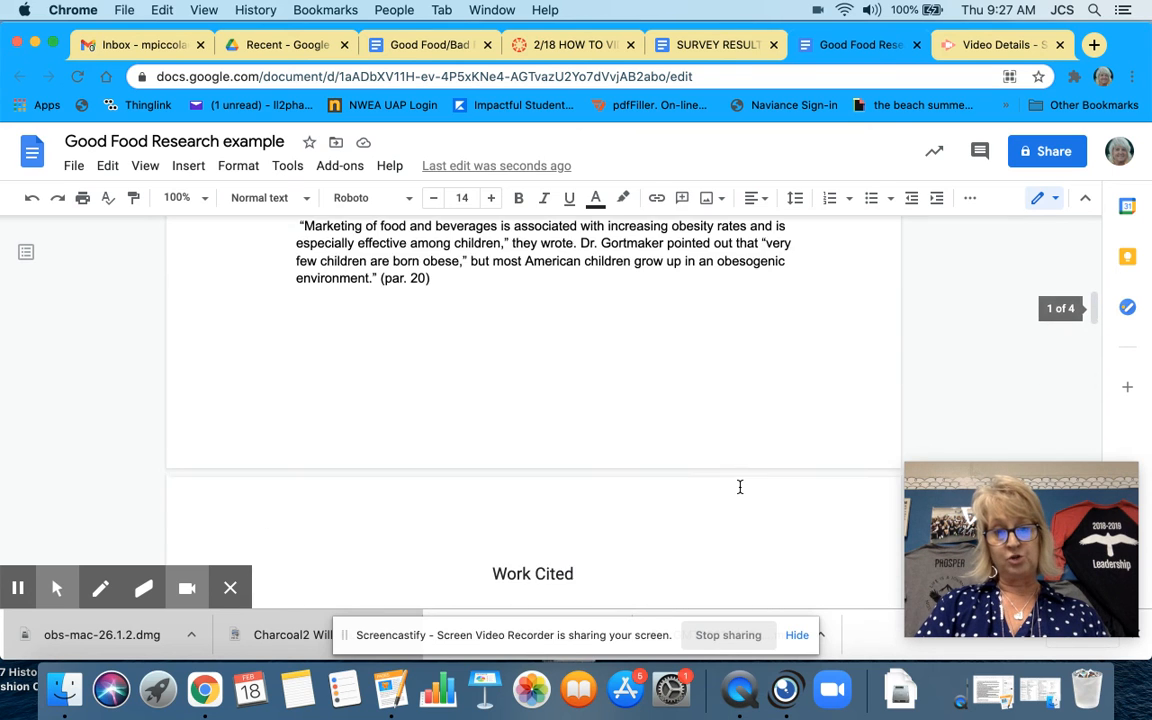
scroll(740, 487, up, 5)
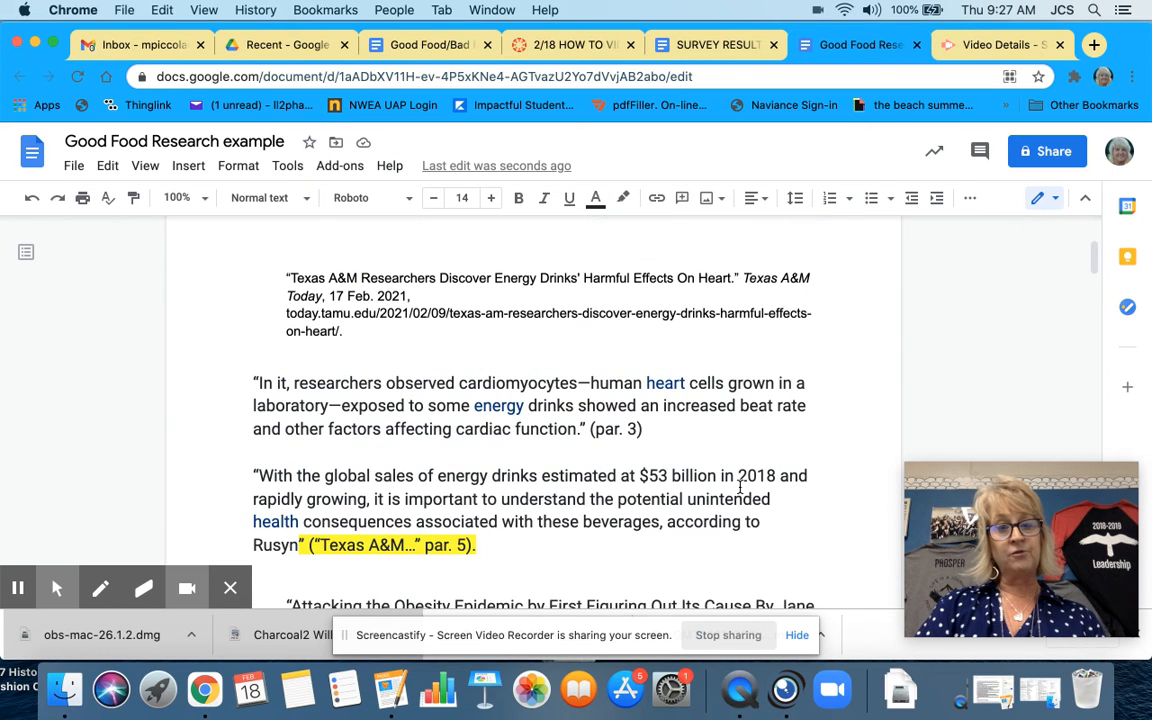
scroll(740, 487, down, 10)
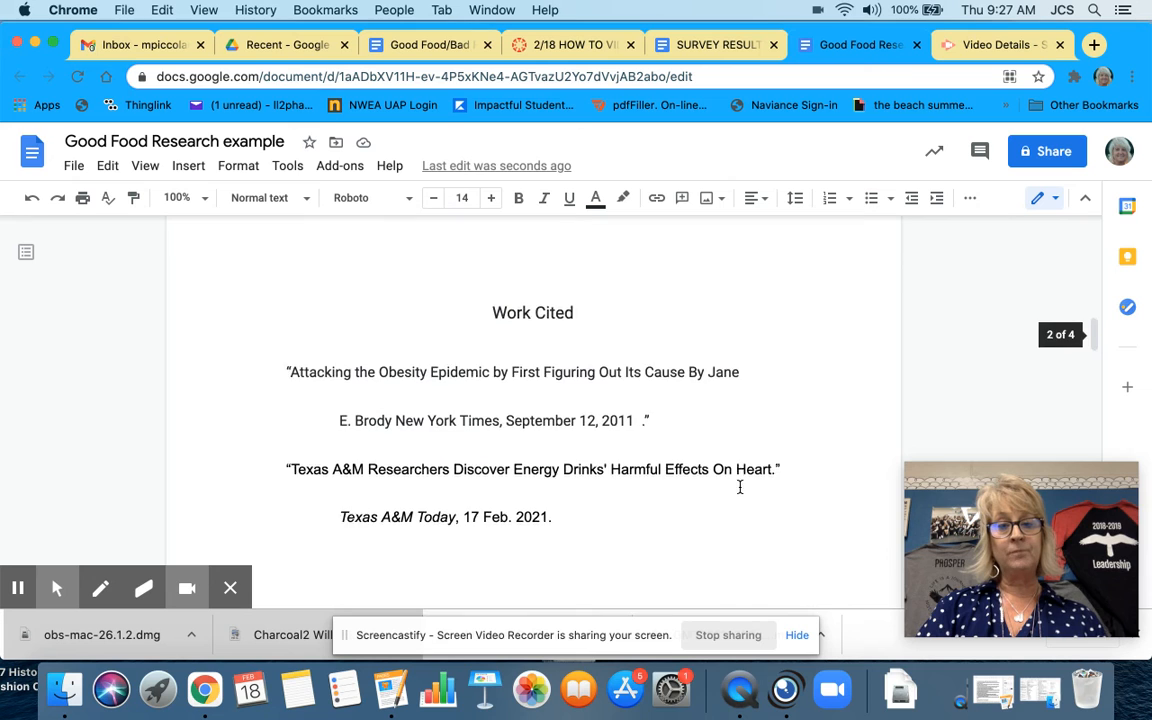
drag(293, 411, 366, 410)
key(super+c)
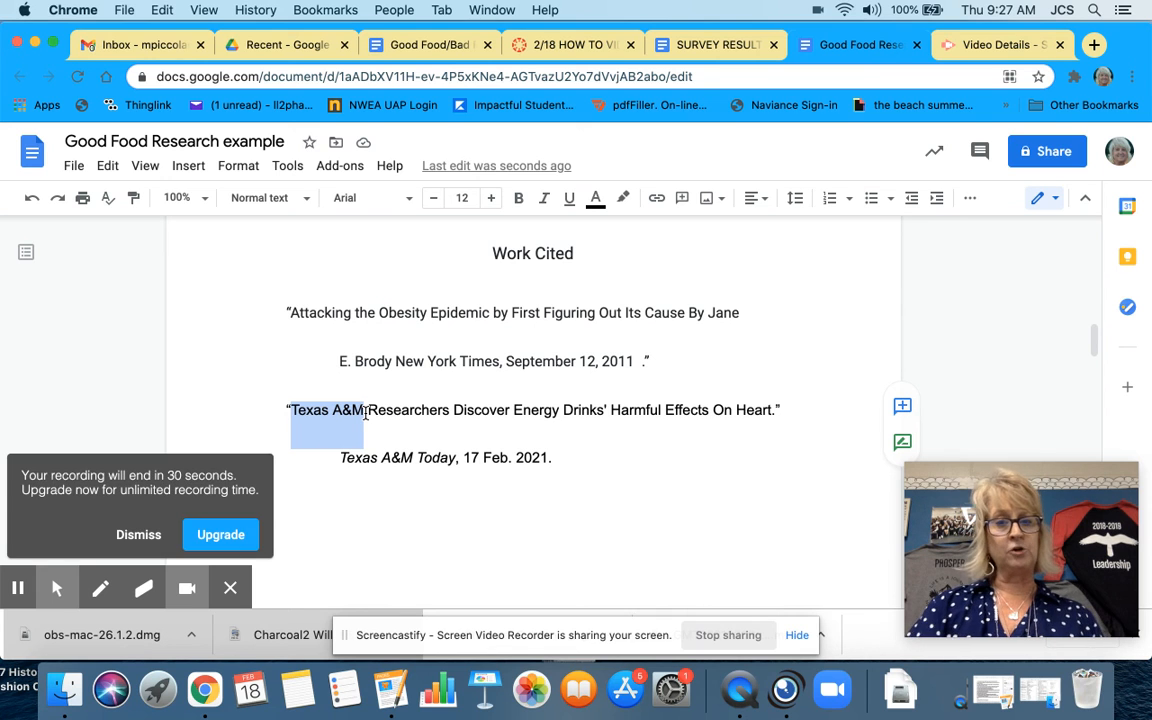
Step: Complete the third paragraph's in-text citation as ("Texas A&M" par. 3) and end the sentence with a period
scroll(545, 448, up, 10)
scroll(545, 448, down, 5)
scroll(547, 446, down, 5)
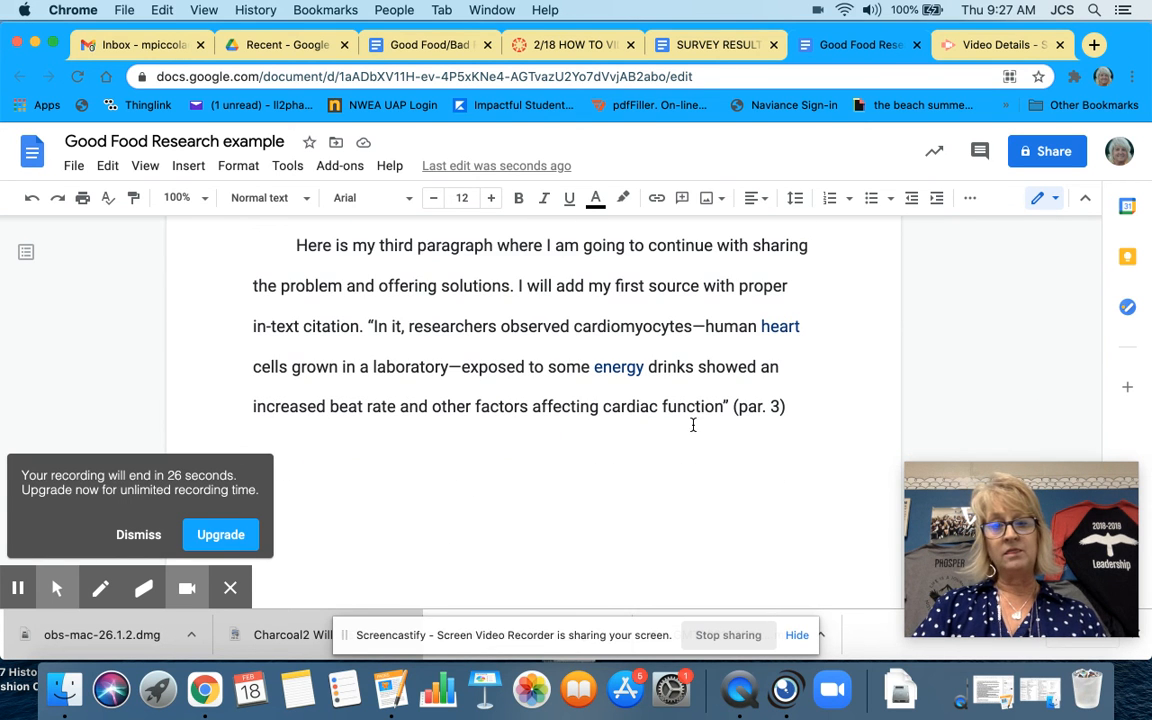
click(738, 407)
key(super+v)
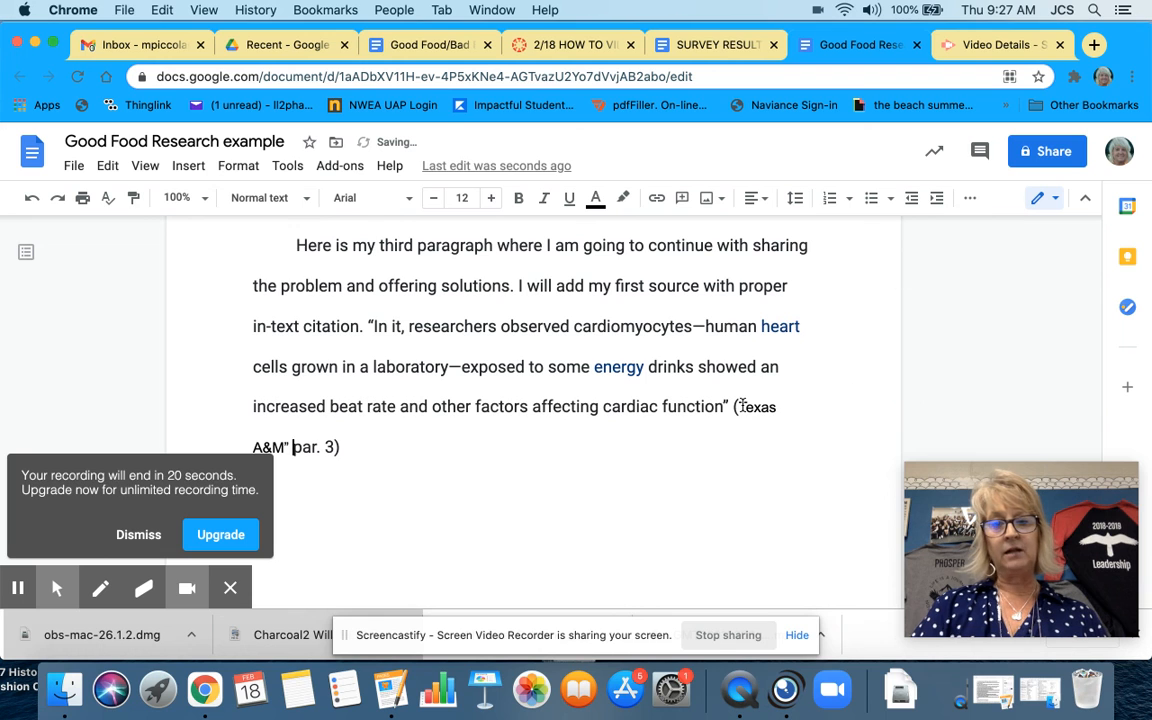
click(736, 407)
text(")
click(356, 448)
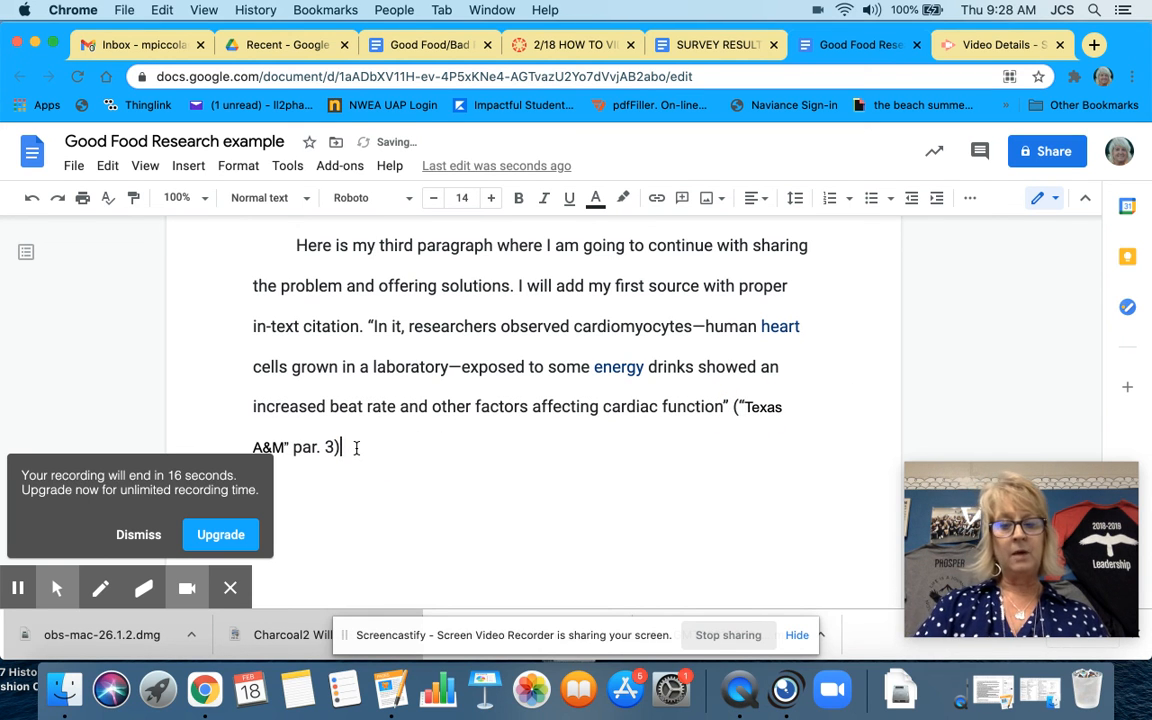
scroll(444, 447, down, 2)
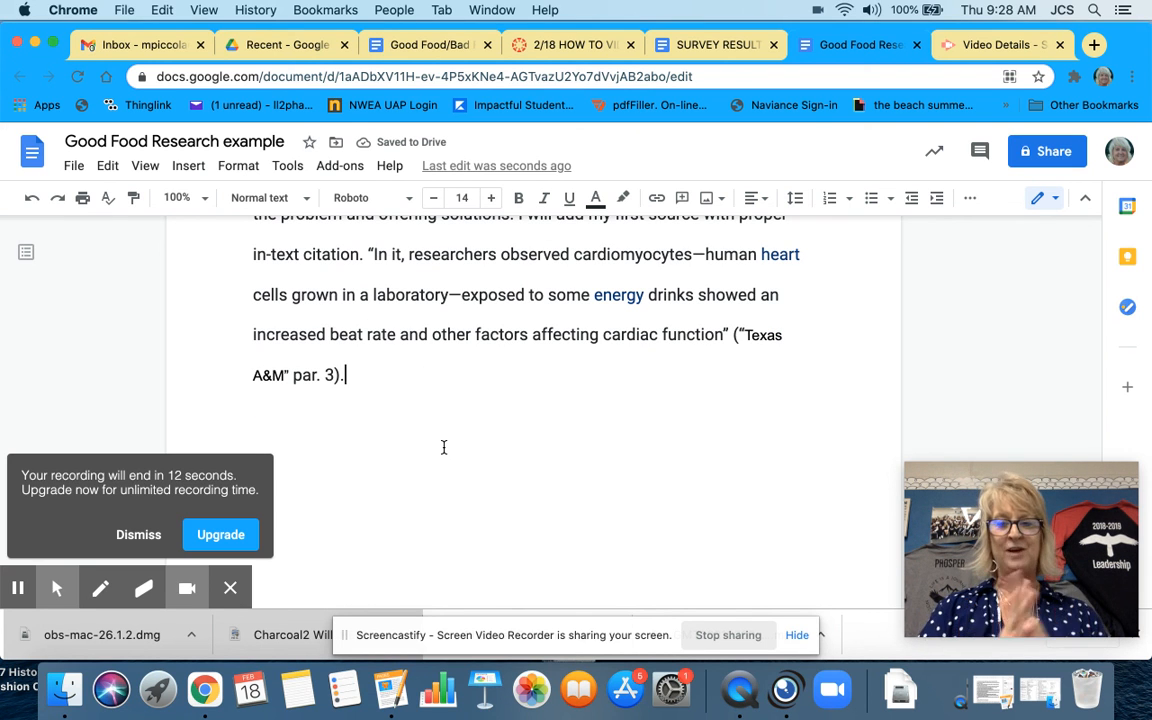
scroll(444, 447, up, 1)
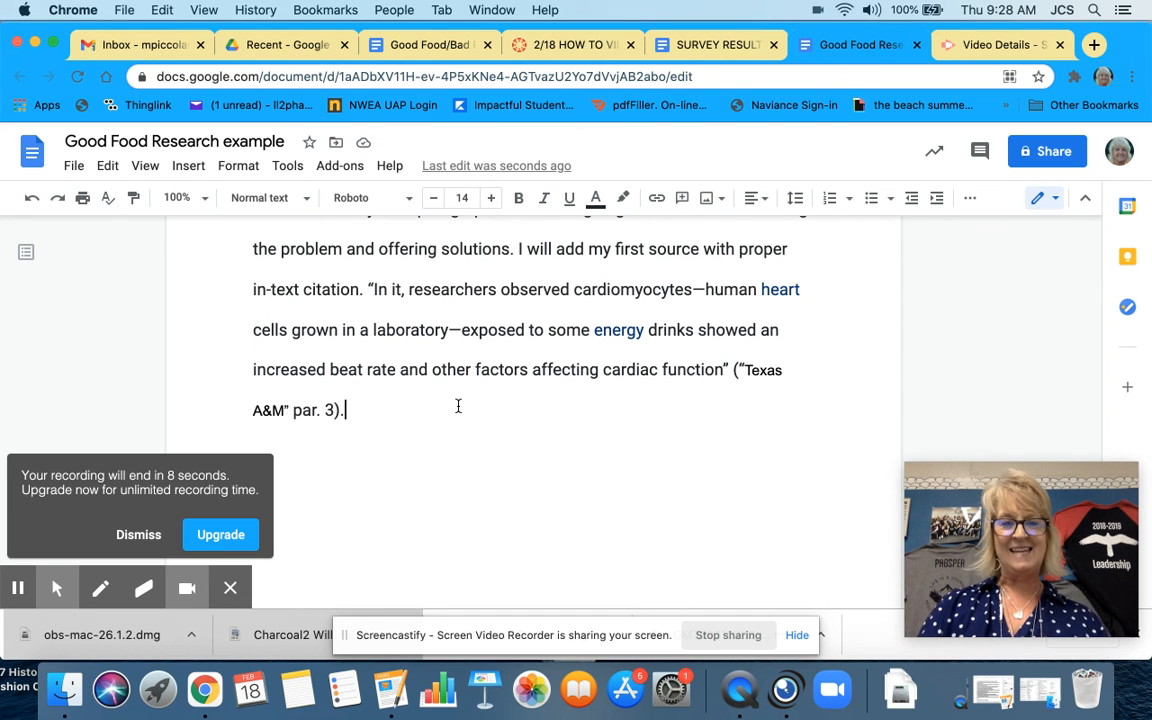
scroll(458, 406, up, 10)
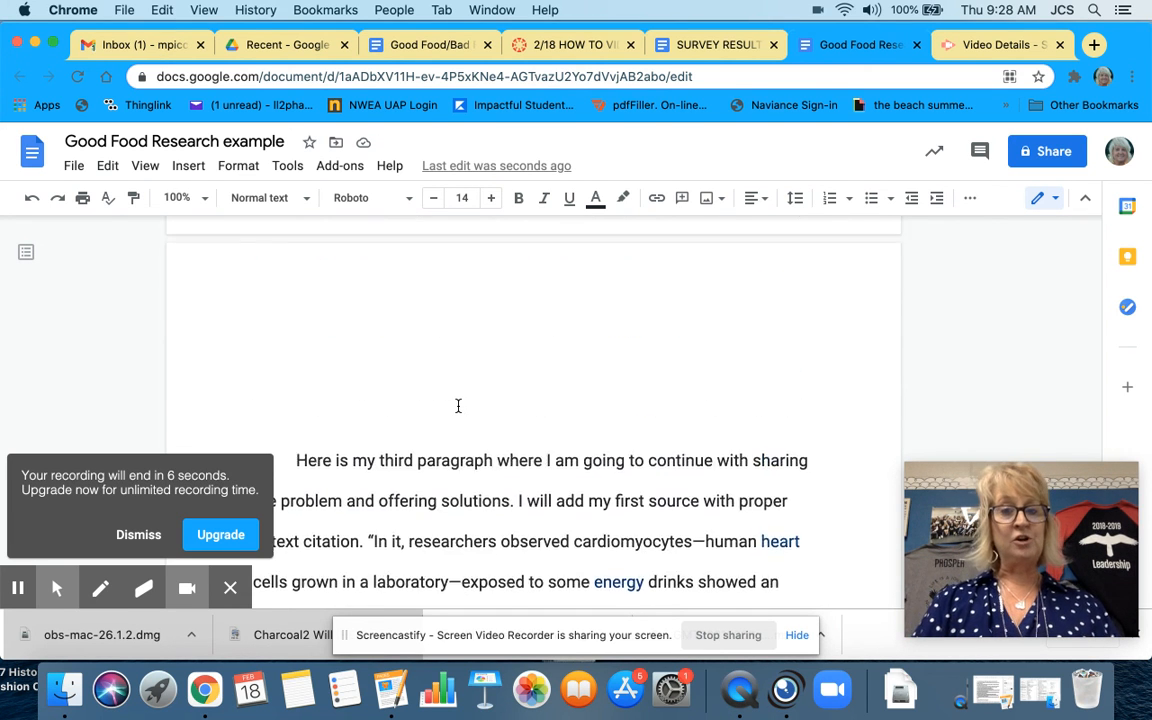